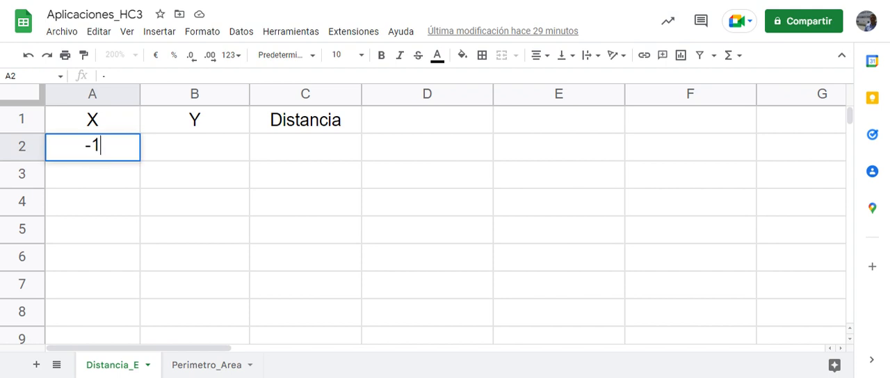
Complete the two points' coordinates by entering 7 in B2, 3 in A3 and 4 in B3
key(Tab)
text(7)
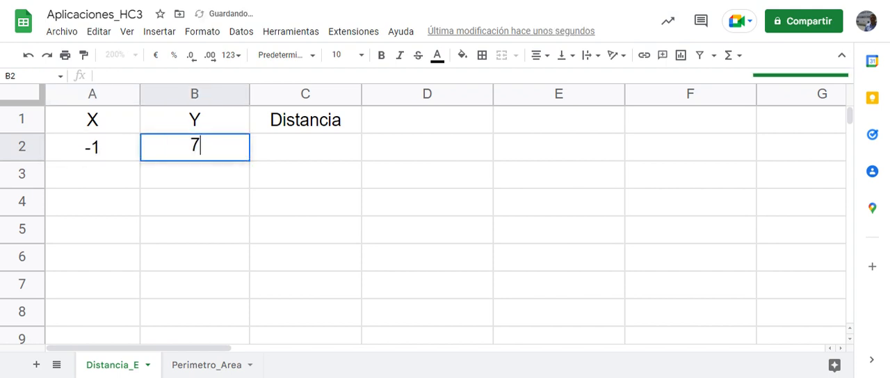
key(Return)
key(Left)
text(3)
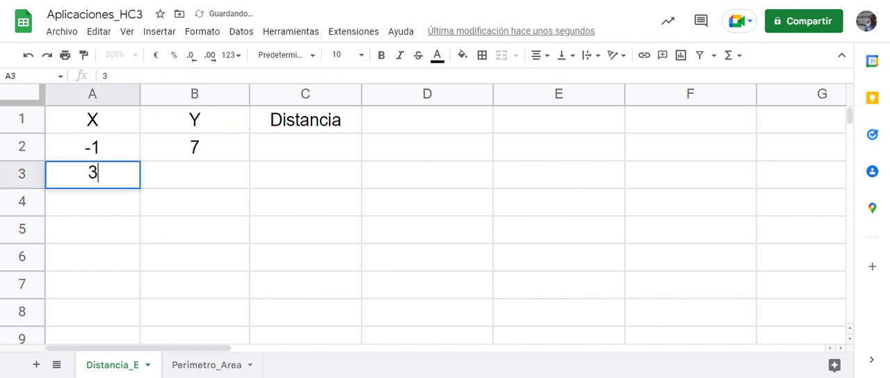
key(Tab)
text(4)
key(Tab)
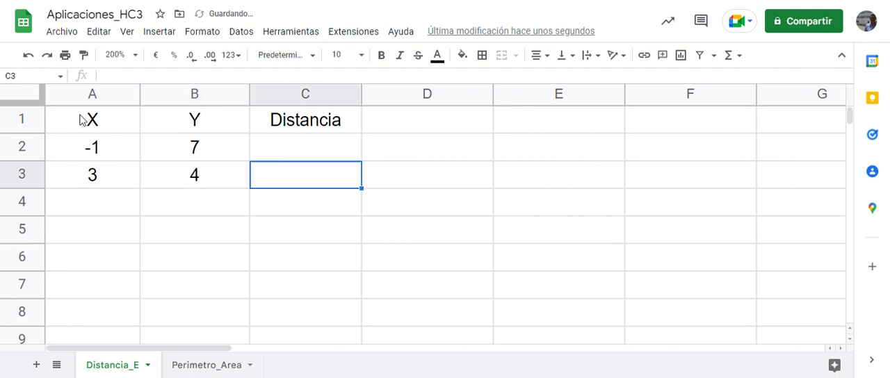
Insert a line chart of Y against X from the range A1:B3 and close the chart editor
drag(80, 119, 244, 180)
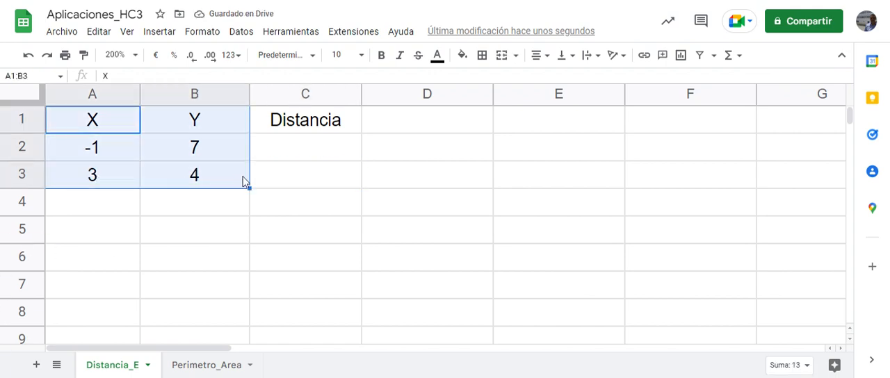
click(681, 57)
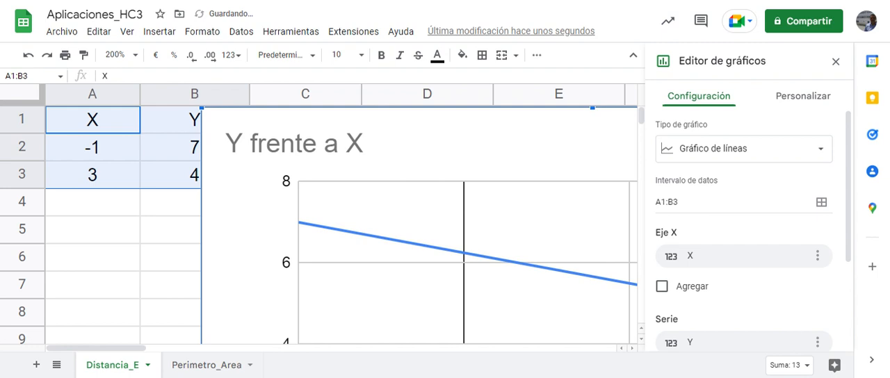
click(836, 61)
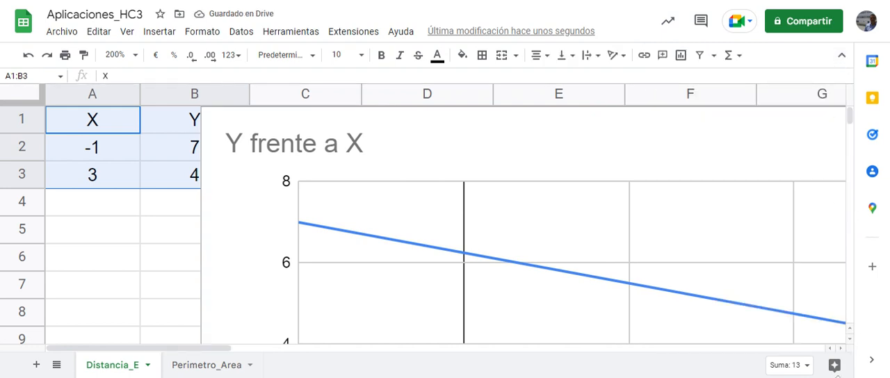
Shrink the chart from its lower-right corner so it ends in column F at about row 11
click(849, 339)
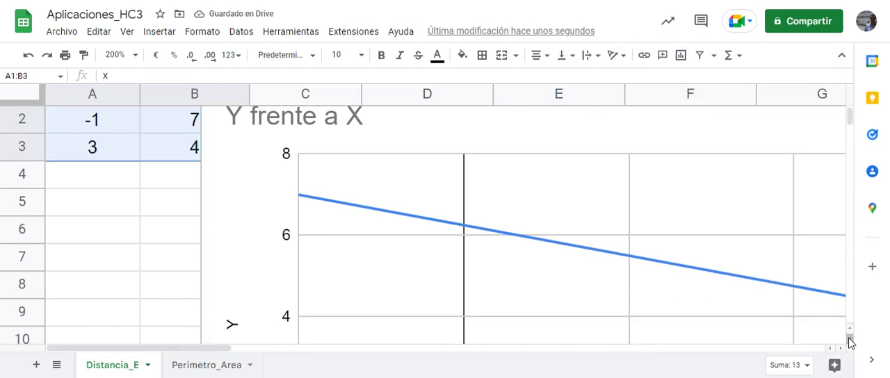
click(849, 339)
click(849, 340)
click(849, 339)
click(849, 339)
click(850, 339)
click(850, 340)
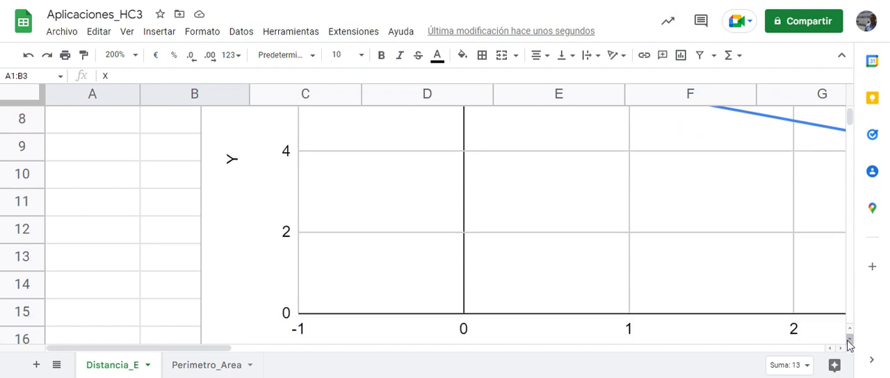
click(840, 347)
click(840, 347)
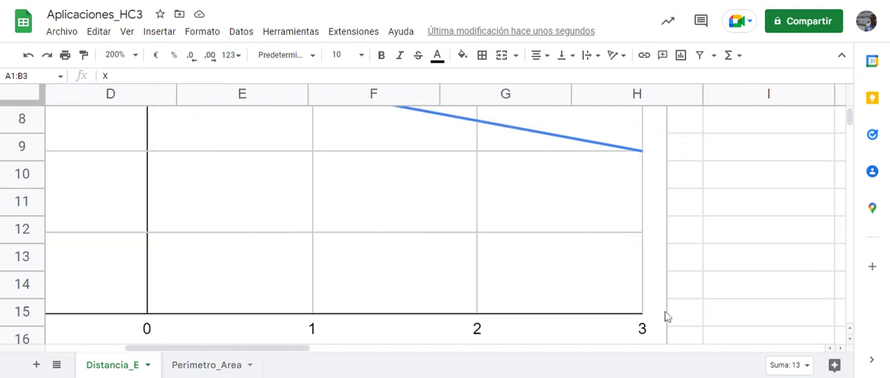
click(849, 340)
click(849, 339)
click(849, 340)
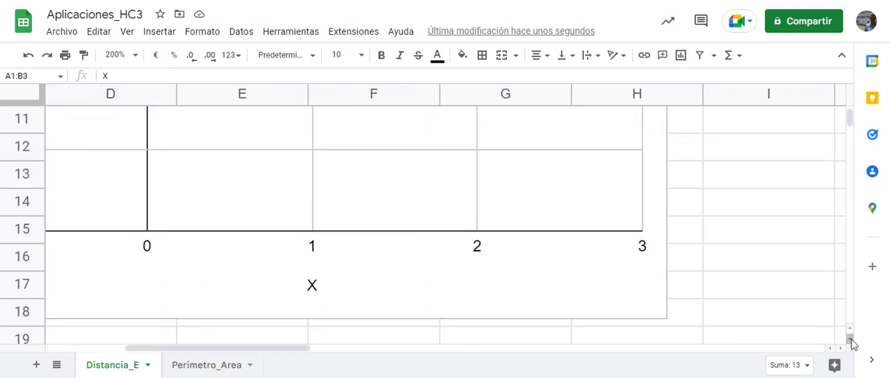
click(849, 340)
click(634, 273)
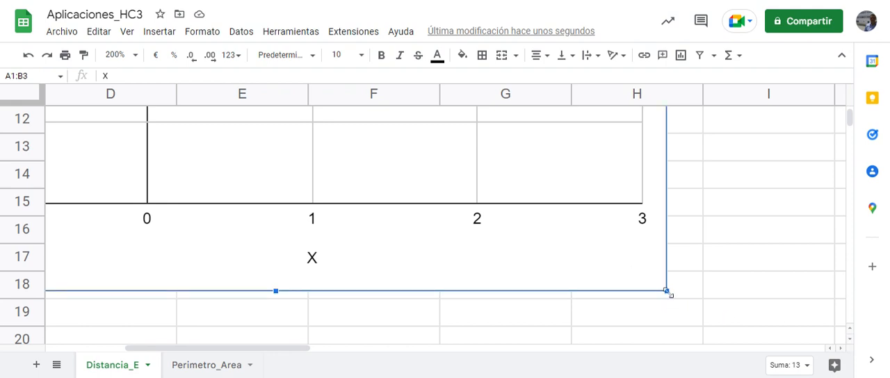
drag(670, 295, 373, 81)
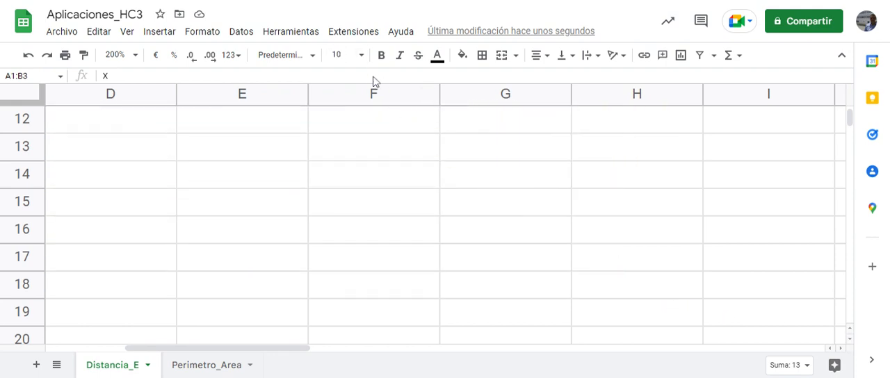
Reduce the chart further from its lower-right corner so it ends in column E at about row 8
click(841, 119)
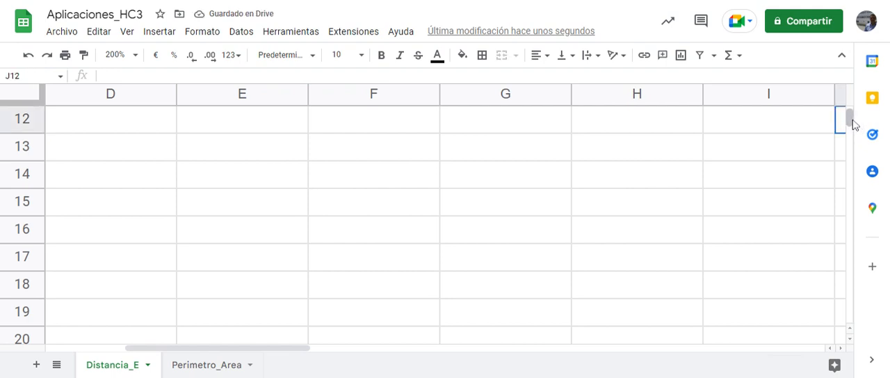
scroll(852, 124, up, 5)
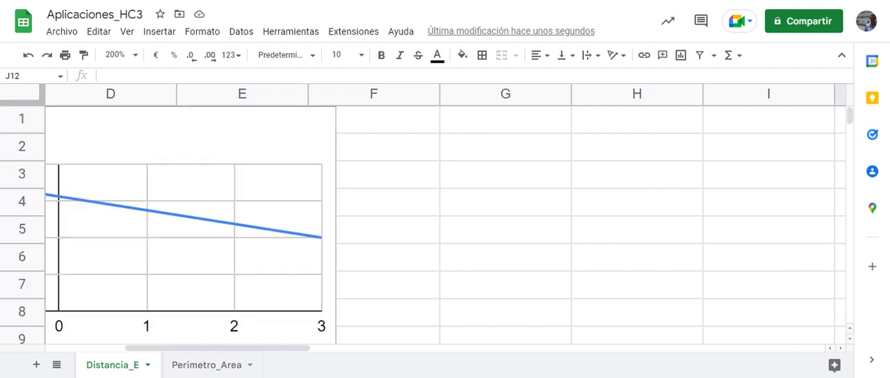
drag(273, 351, 139, 349)
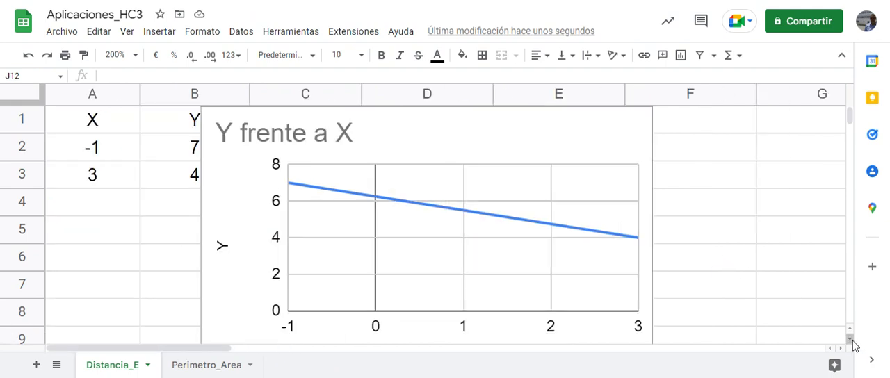
scroll(854, 346, down, 3)
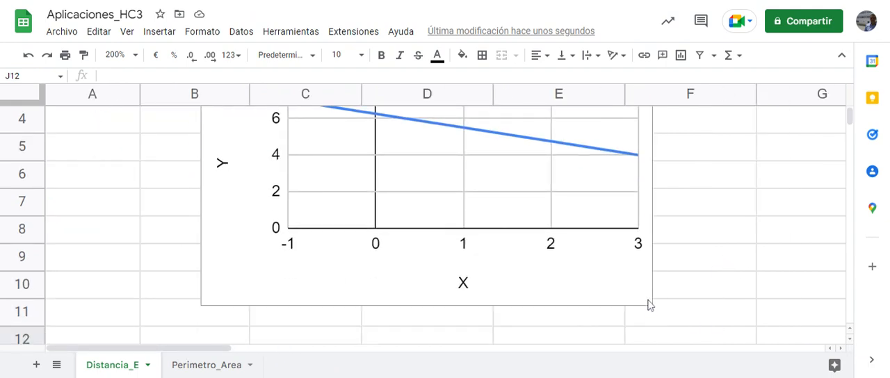
click(597, 285)
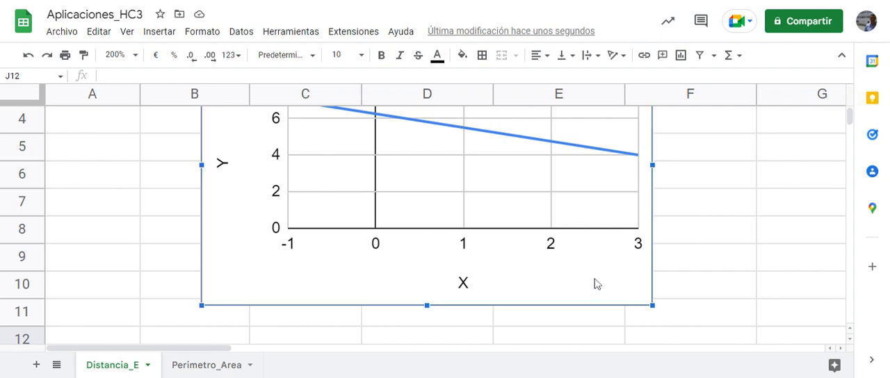
drag(651, 304, 567, 251)
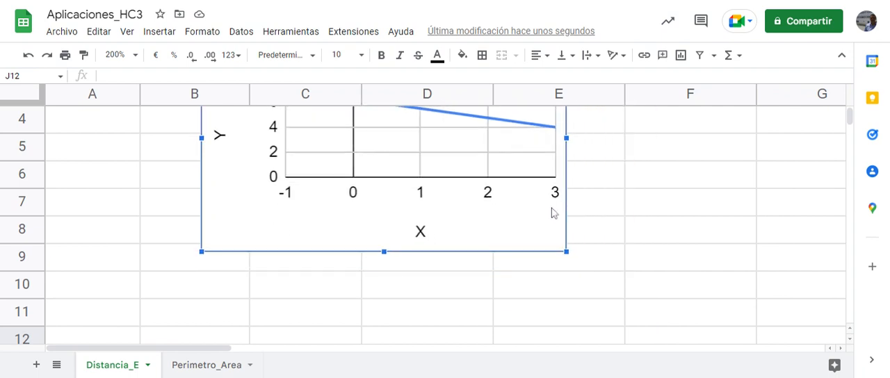
Move the chart beside the Distancia column so it starts at column D, and deselect it
scroll(855, 123, up, 3)
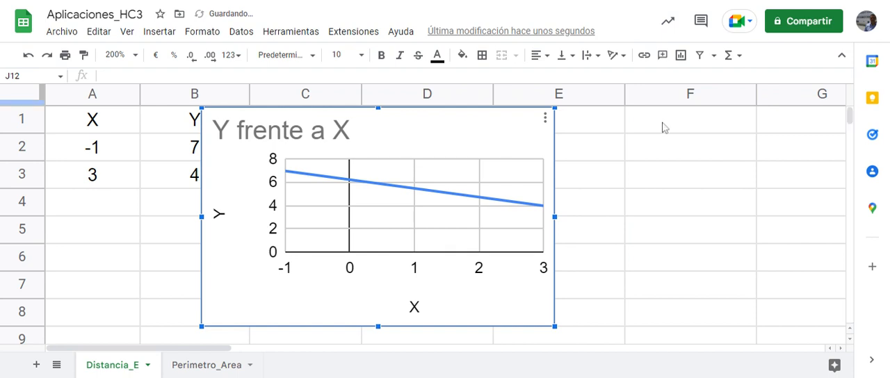
drag(464, 133, 617, 121)
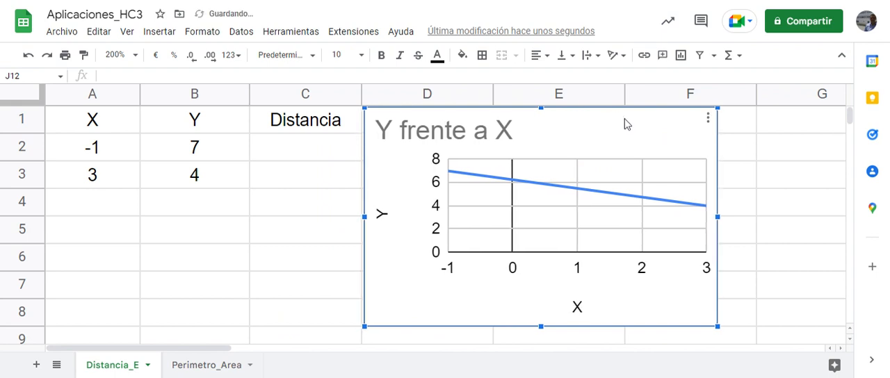
click(808, 210)
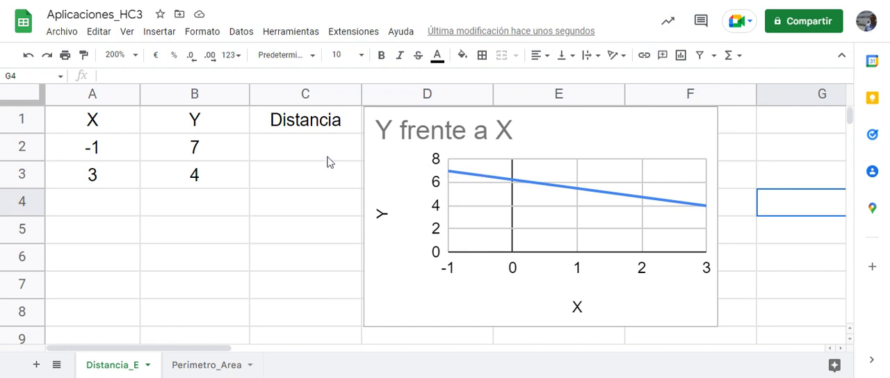
Begin the distance formula in C2 with the squared X difference: =RAIZ((A3-A2)^2
click(280, 150)
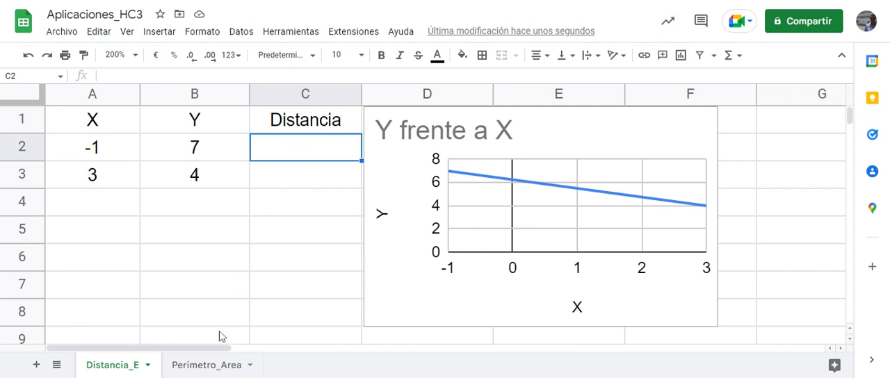
text(=)
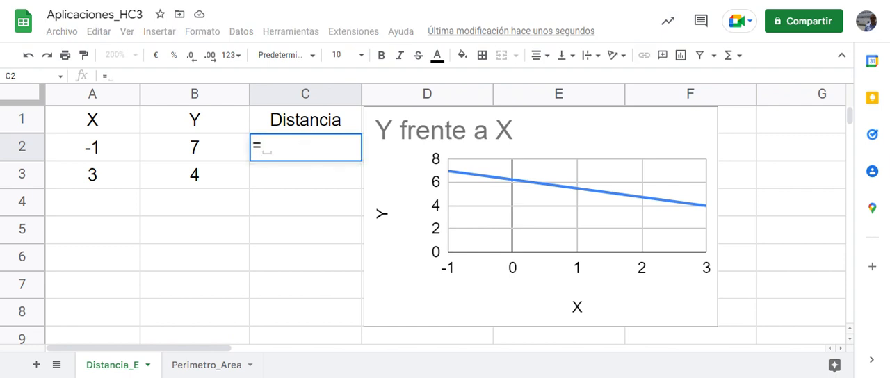
text(raiz)
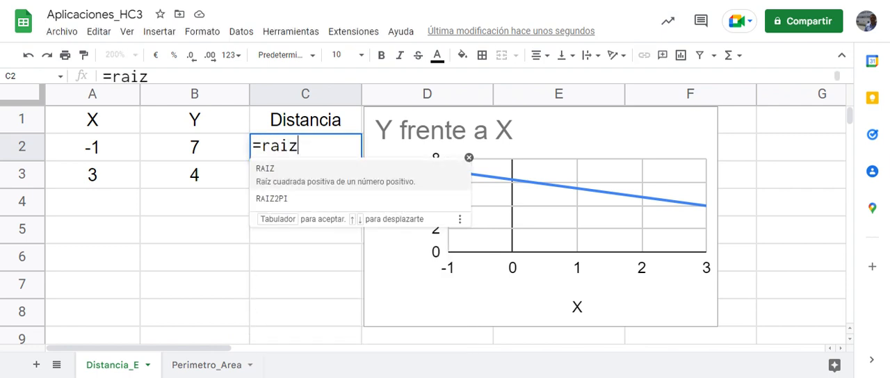
key(Tab)
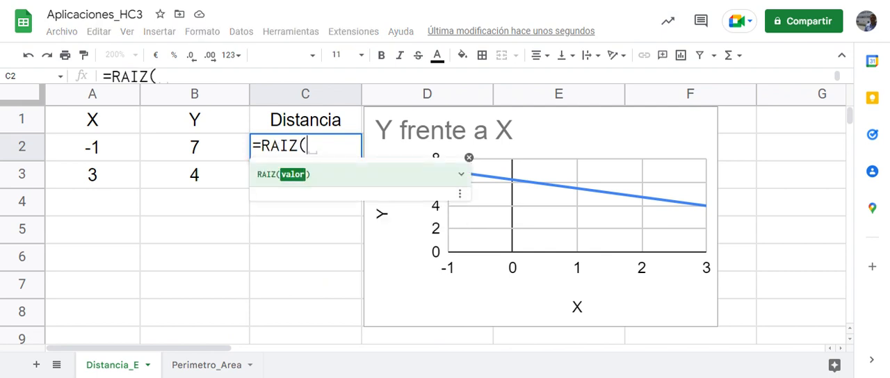
text(()
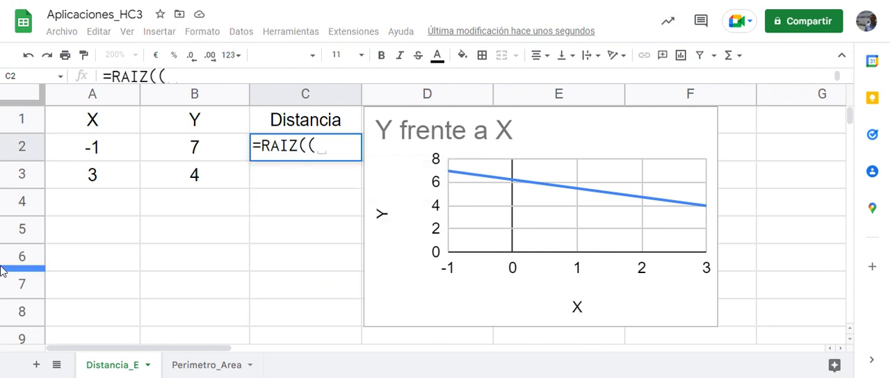
click(101, 182)
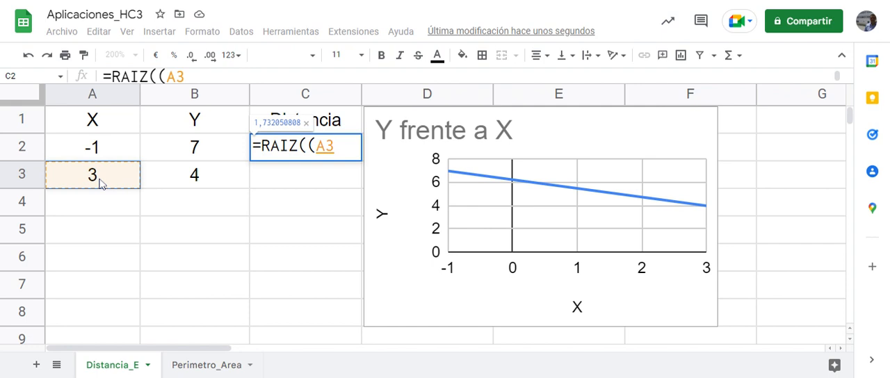
text(-)
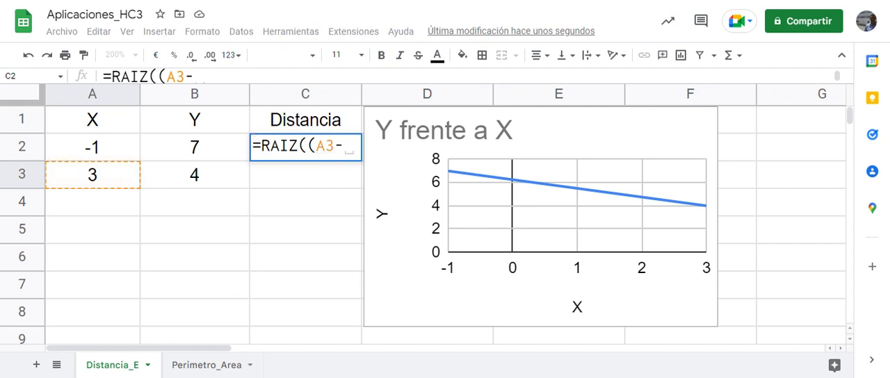
click(101, 159)
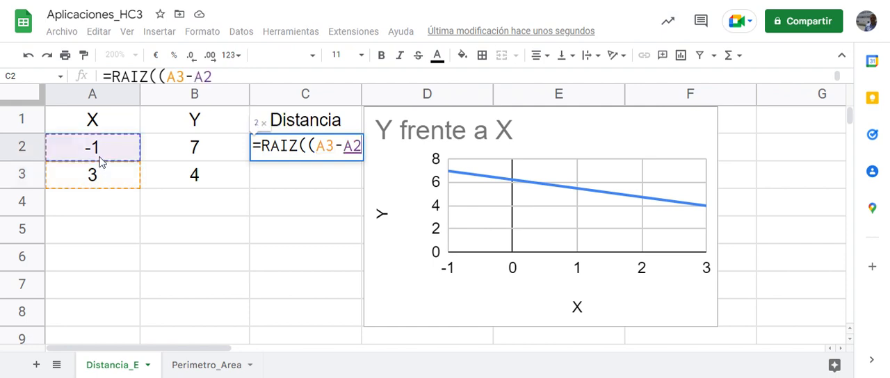
text()^2)
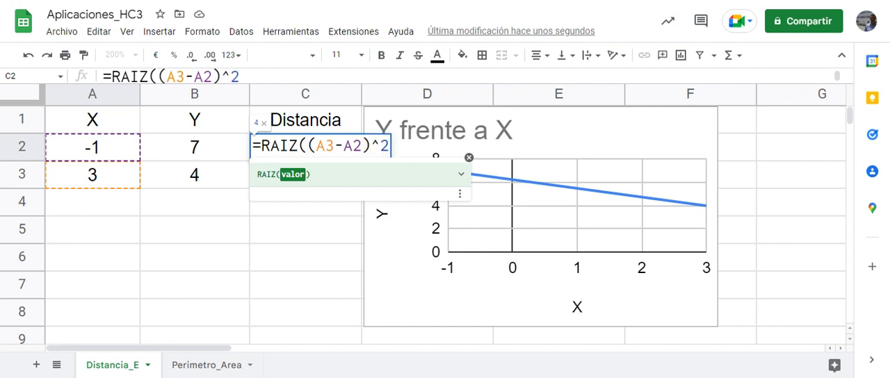
text(+)
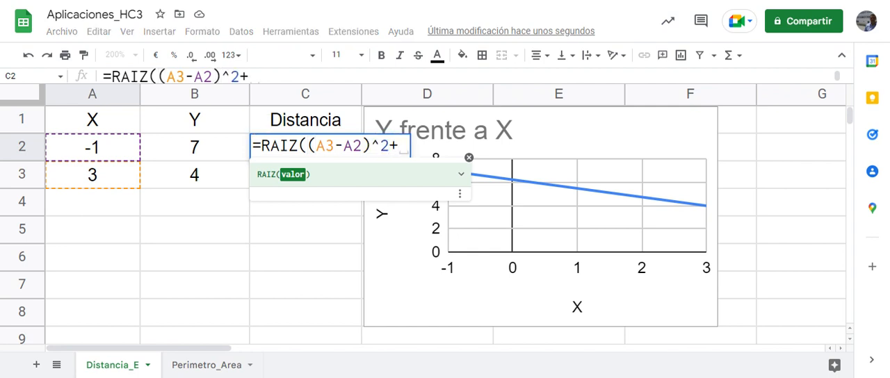
text(()
Complete the distance formula in C2 with the squared Y difference, giving =RAIZ((A3-A2)^2+(B3-B2)^2), and leave the suggested autofill unused
click(192, 175)
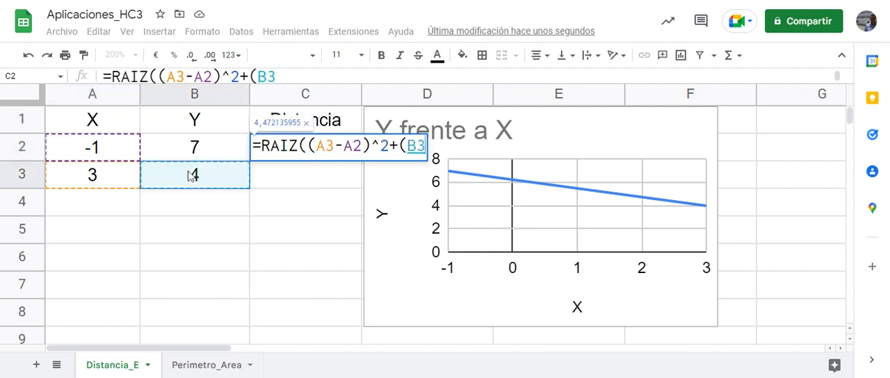
text(-)
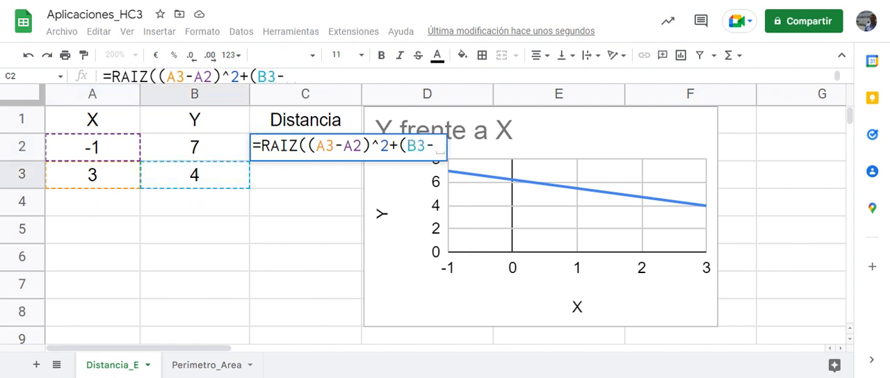
click(193, 155)
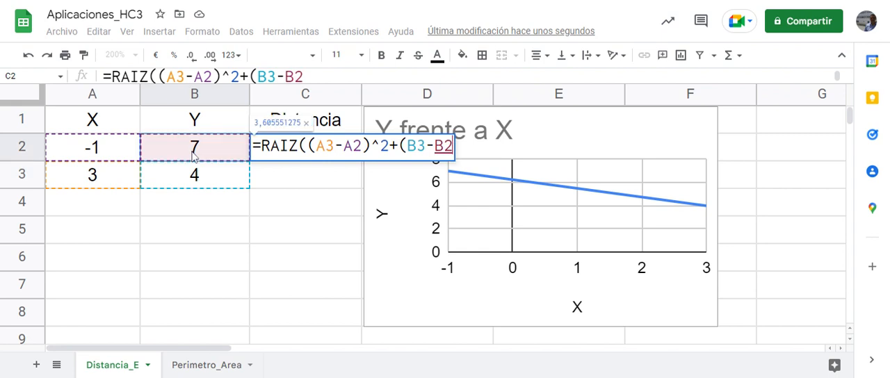
text())
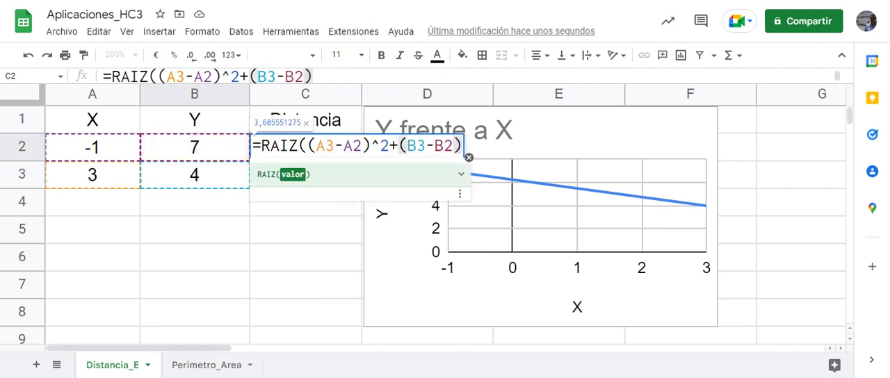
text(^2)
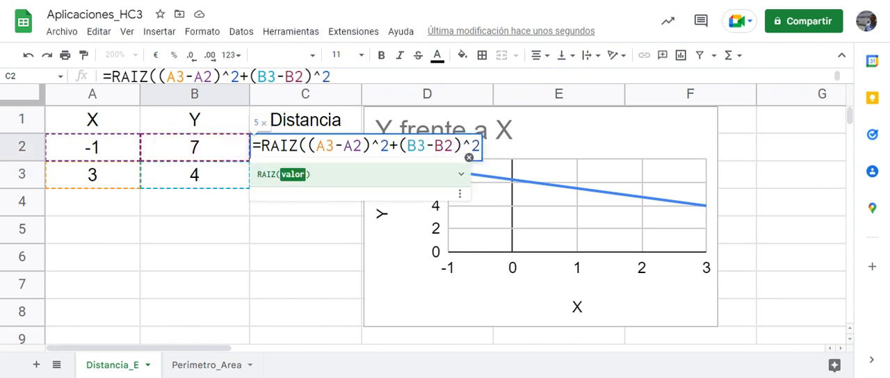
text())
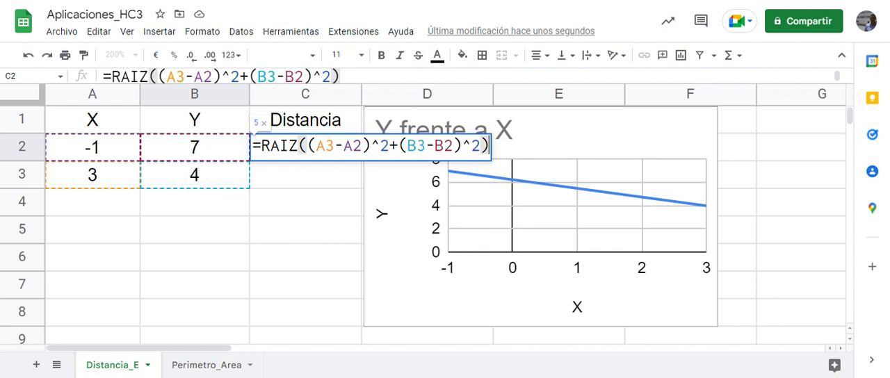
key(Return)
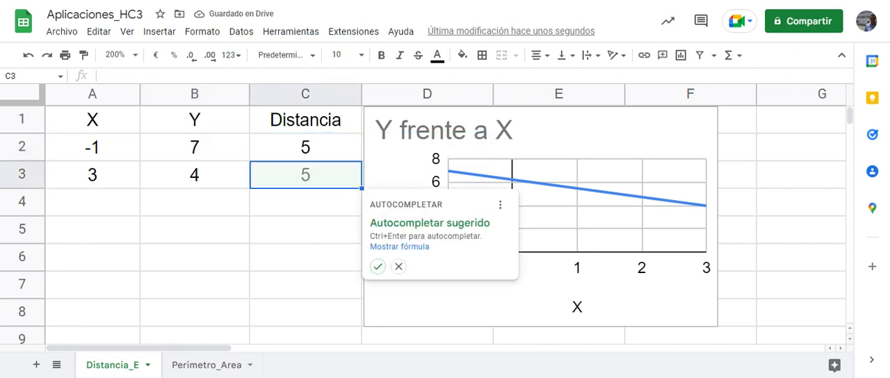
click(304, 207)
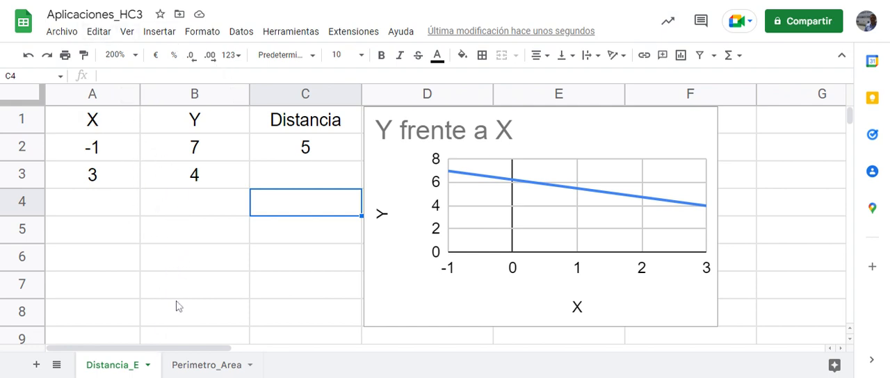
Duplicate the Distancia_E sheet and rename the copy Distancia_2.3
right_click(115, 370)
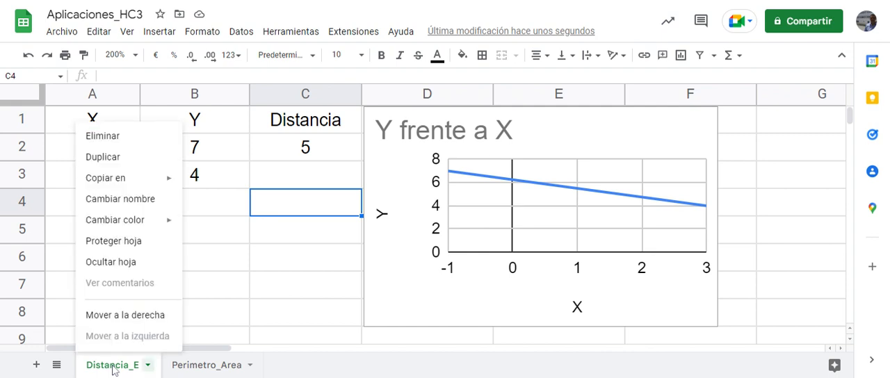
click(108, 159)
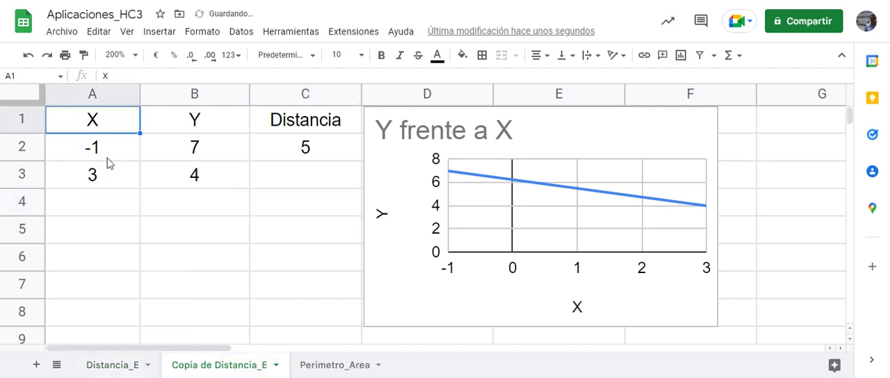
right_click(234, 369)
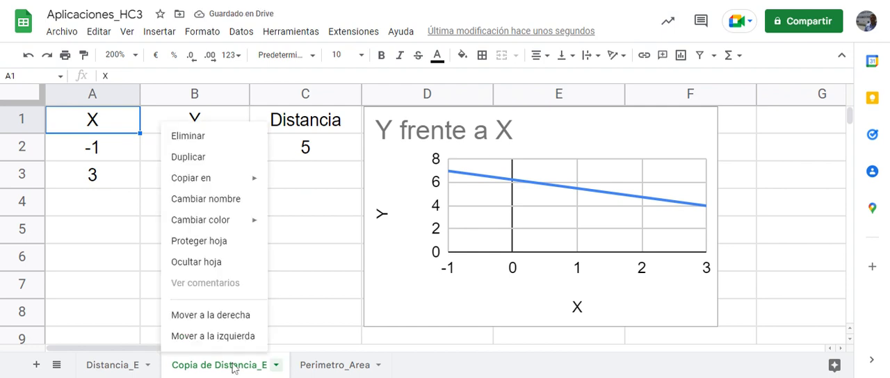
click(212, 200)
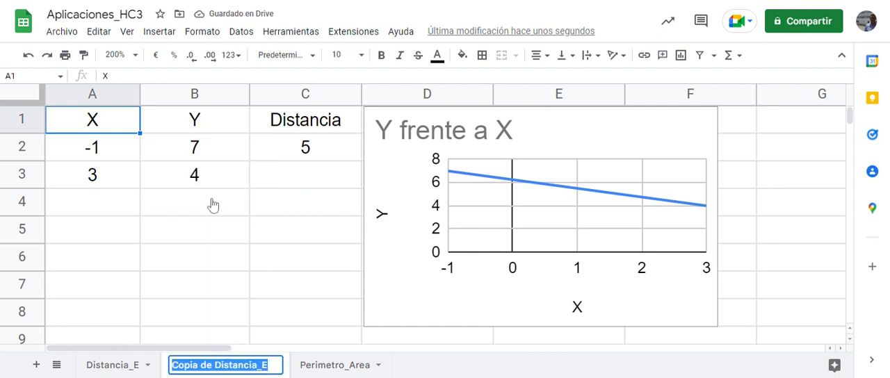
key(Home)
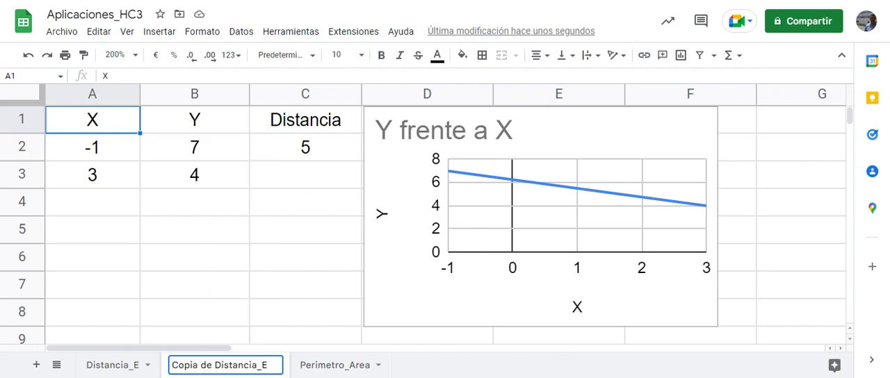
key(Delete)
key(Delete)
key(Delete)
key(Delete)
key(Delete)
key(Delete)
key(Delete)
key(Delete)
key(Delete)
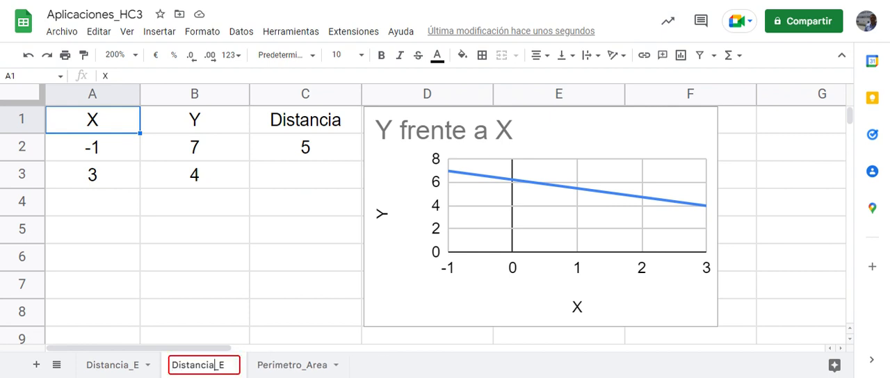
key(BackSpace)
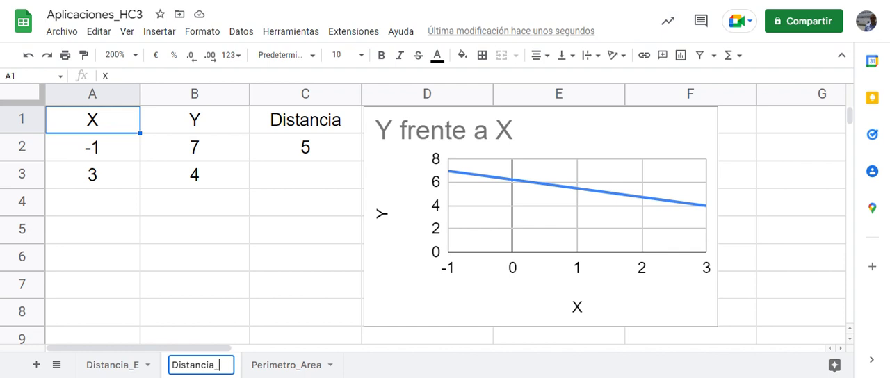
text(2.)
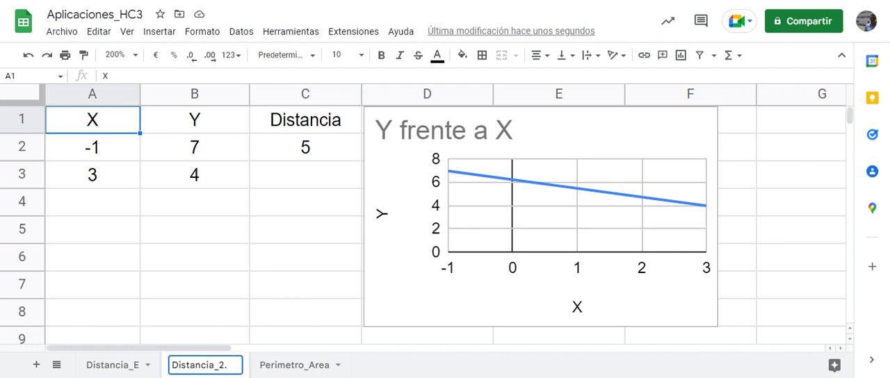
text(3)
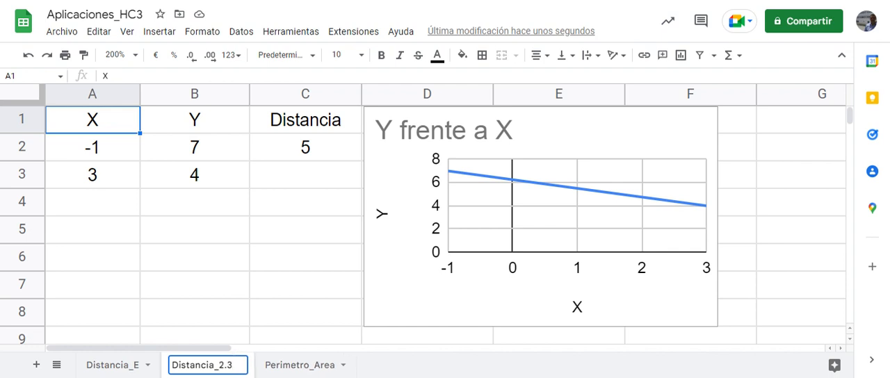
click(441, 366)
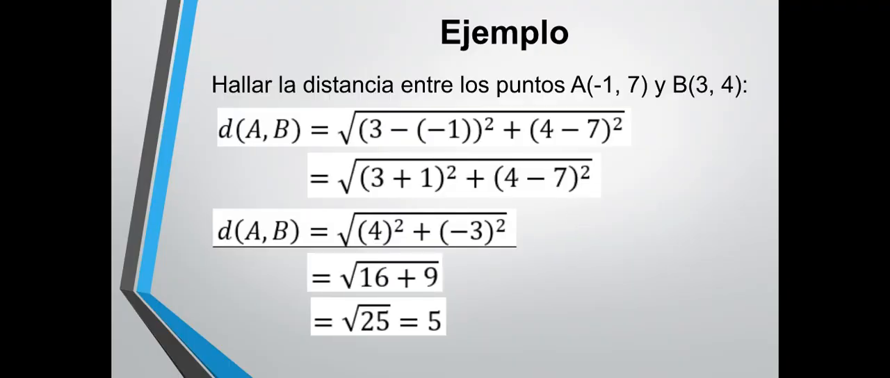
key(Right)
key(Right)
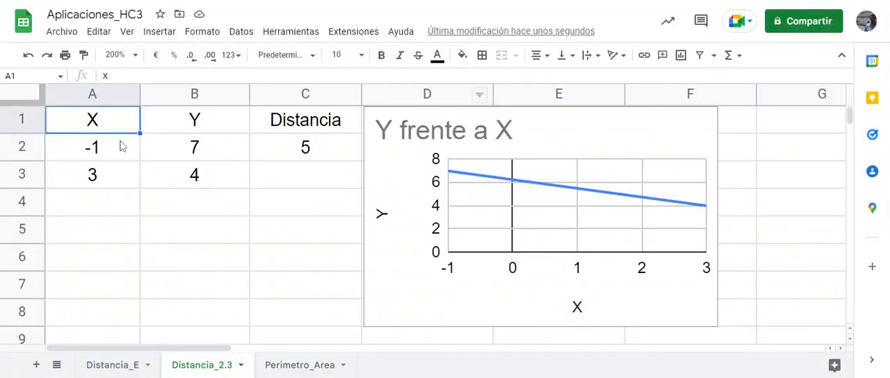
Replace the first point's coordinates in row 2 of the Distancia_2.3 sheet with X 4 and Y 2
click(99, 155)
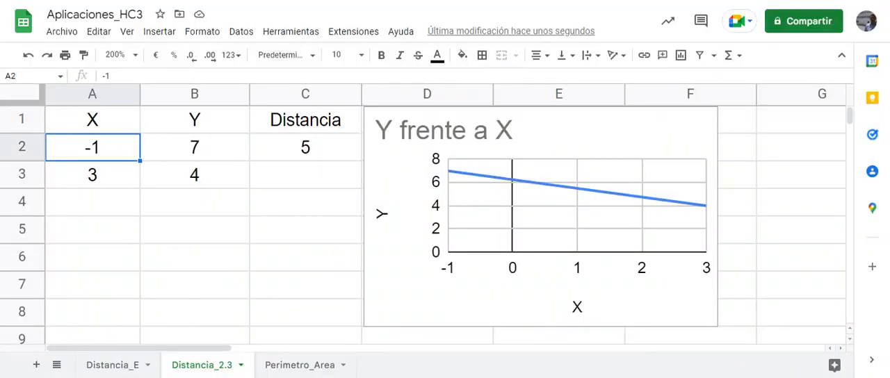
text(4)
key(Tab)
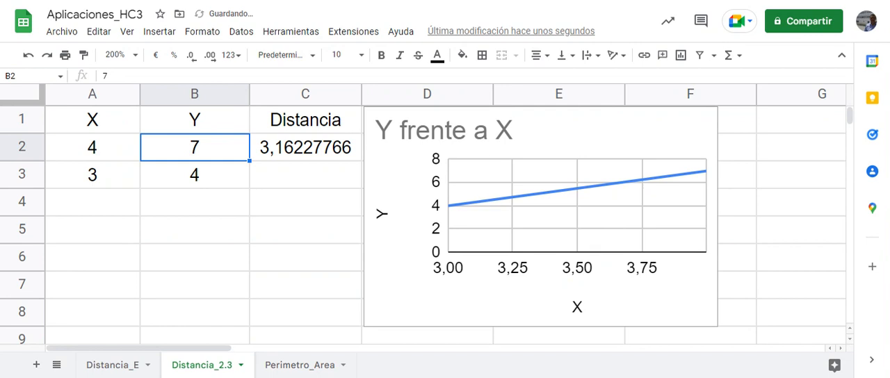
text(2)
key(Return)
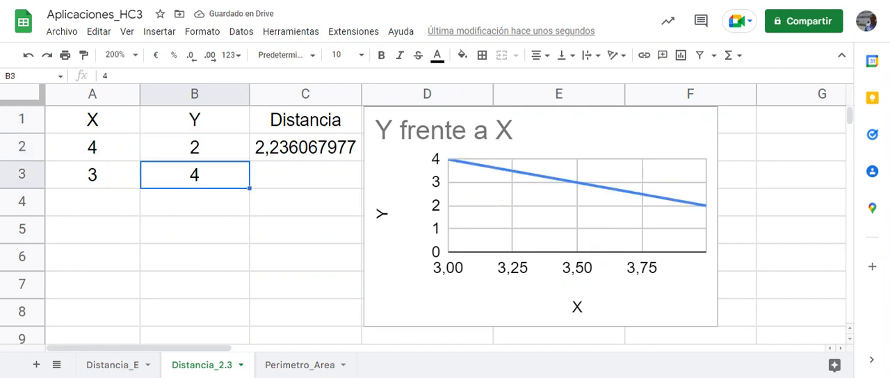
Replace the second point's coordinates in row 3 with X 1 and Y 5
click(80, 180)
text(1)
key(Tab)
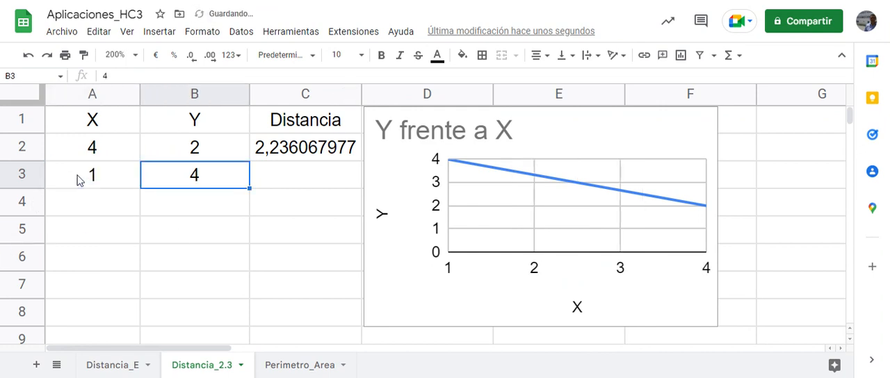
text(5)
key(Return)
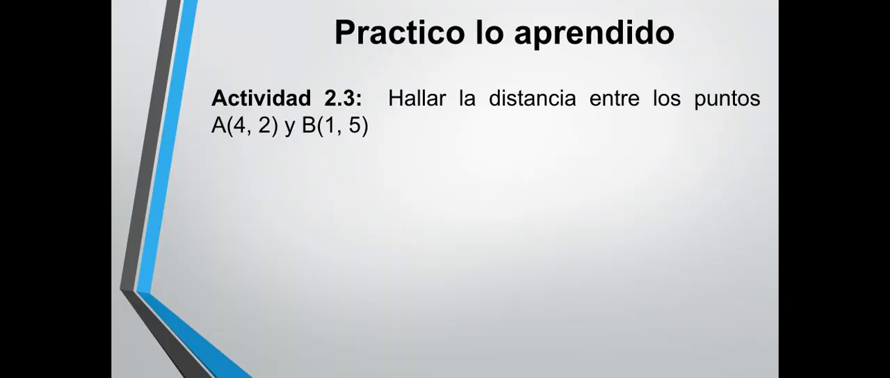
key(Right)
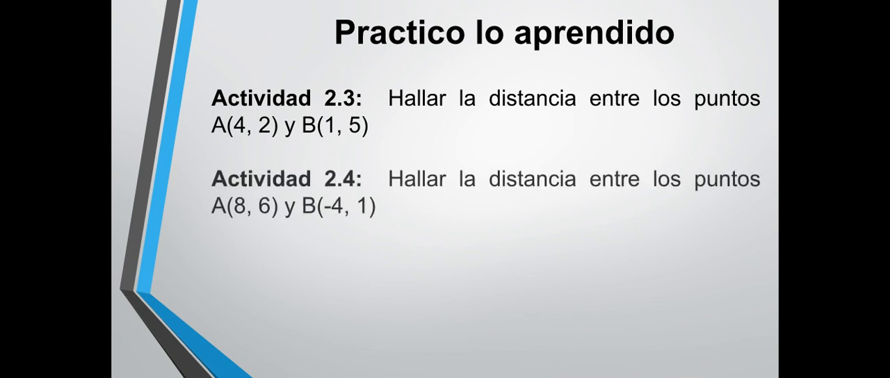
key(Right)
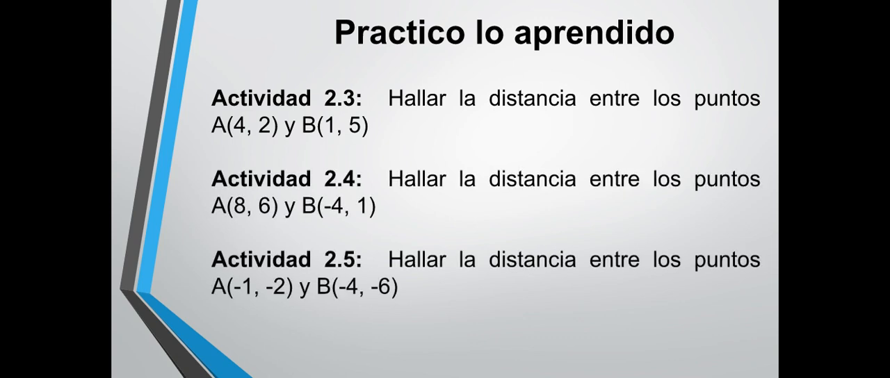
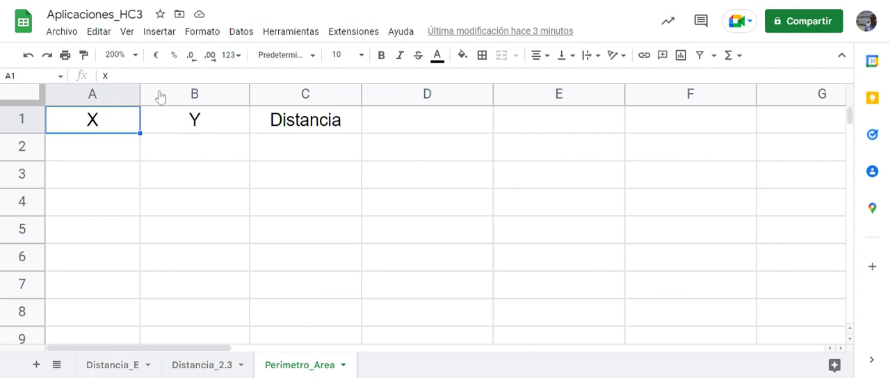
Enter the first two points on the Perimetro_Area sheet: X 2, Y 1 in row 2 and X 4, Y 4 in row 3
click(114, 147)
text(2)
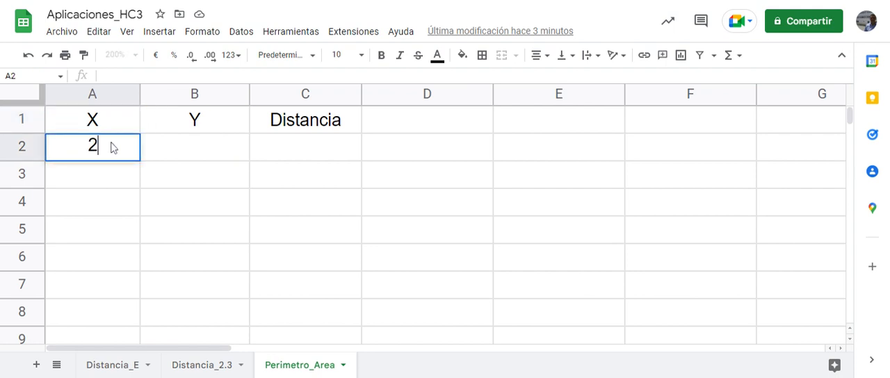
key(Tab)
text(1)
key(Return)
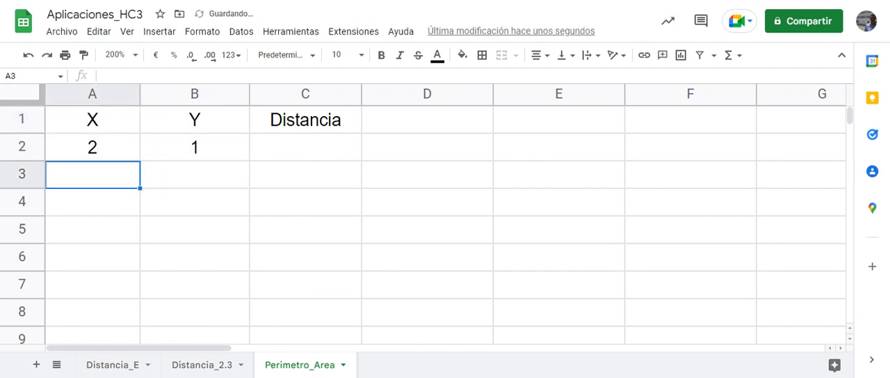
text(4)
key(Tab)
text(4)
key(Return)
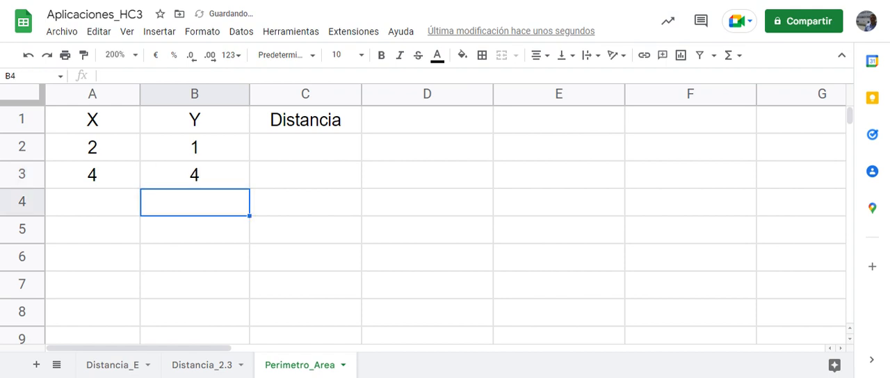
Enter the third point in row 4 with X 6 and Y 2
key(Left)
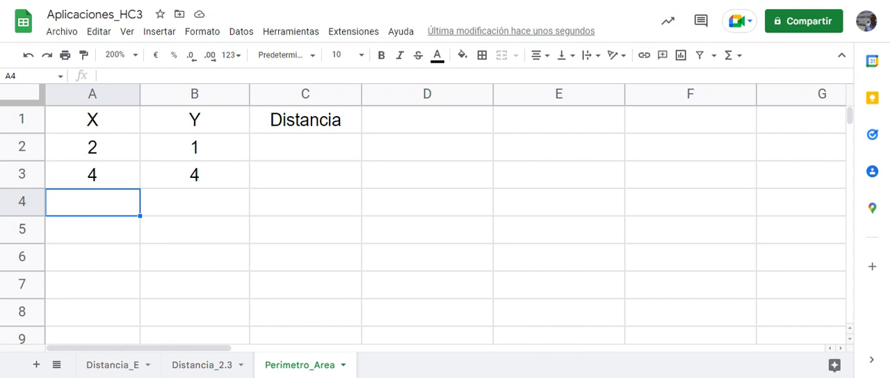
text(6)
key(Tab)
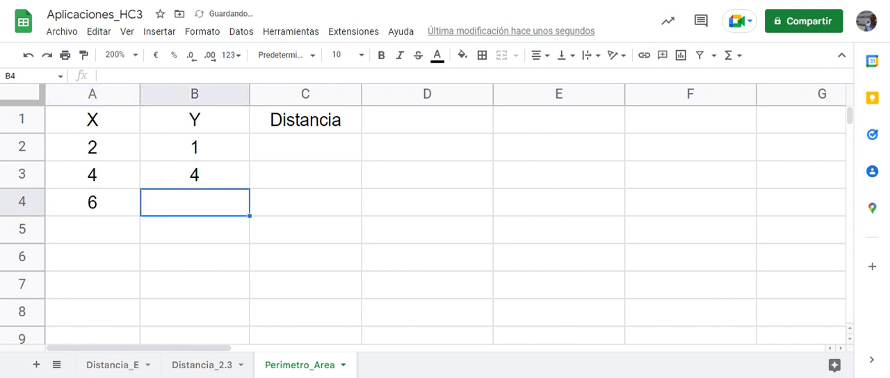
text(2)
key(Tab)
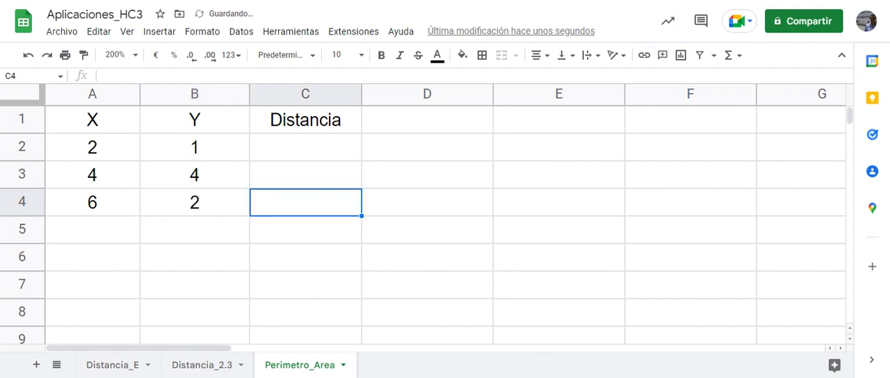
Begin the distance formula in C2 with the squared X difference of the first two points, =RAIZ((A3-A2)^2
key(Up)
key(Up)
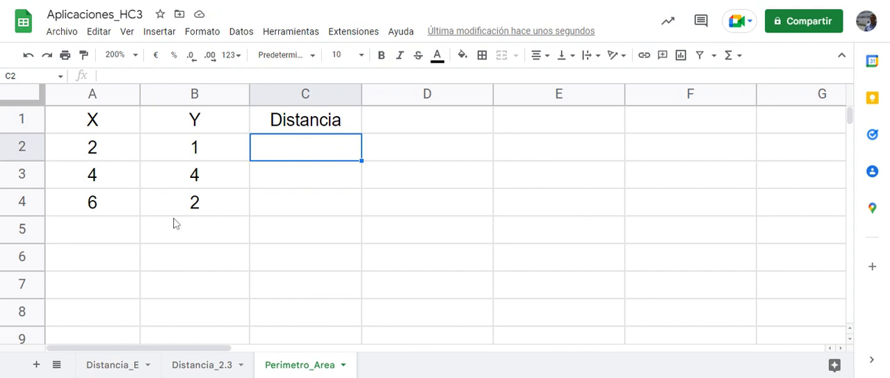
text(=)
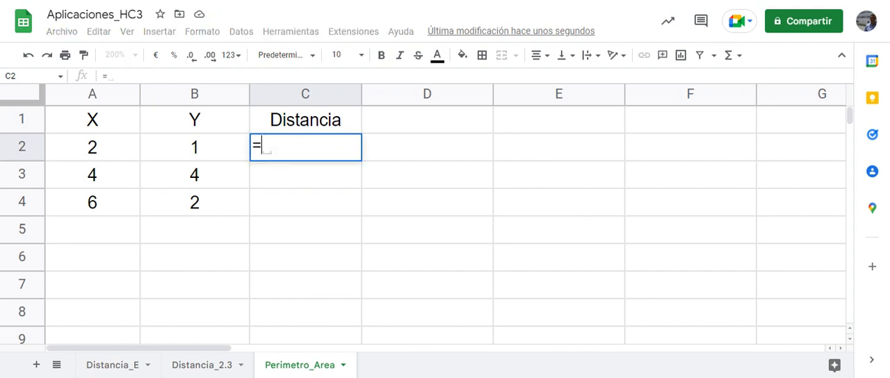
text(raiz()
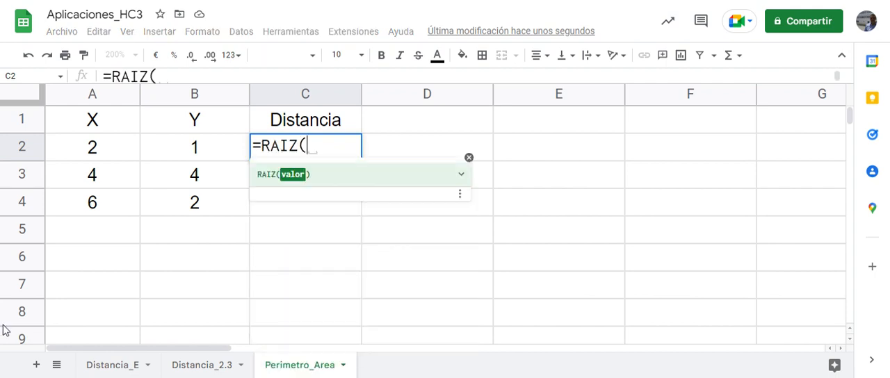
click(110, 181)
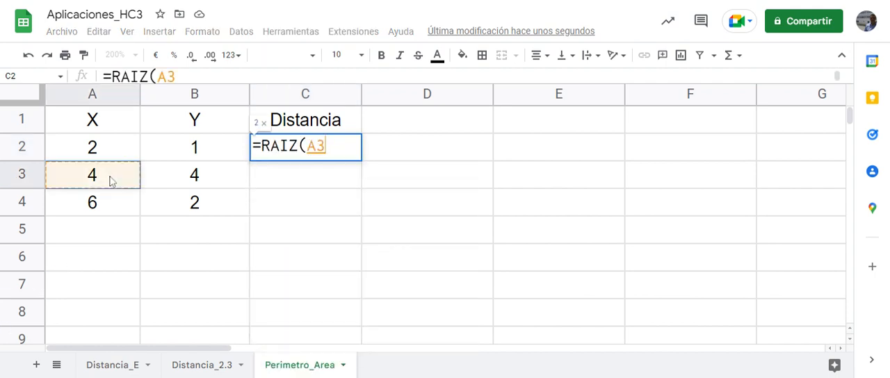
text(-)
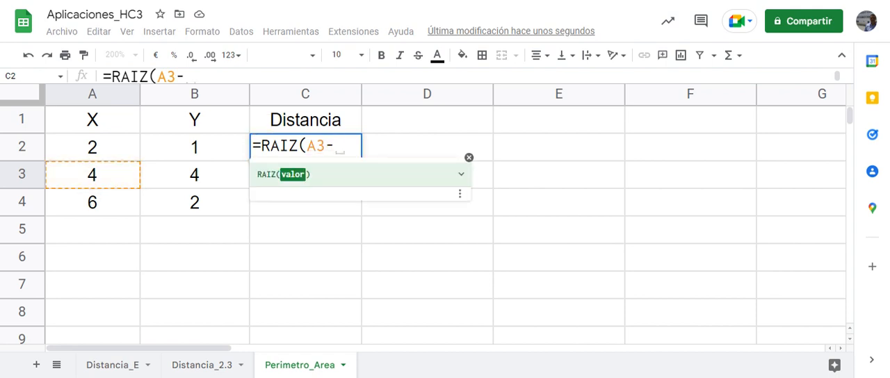
click(108, 146)
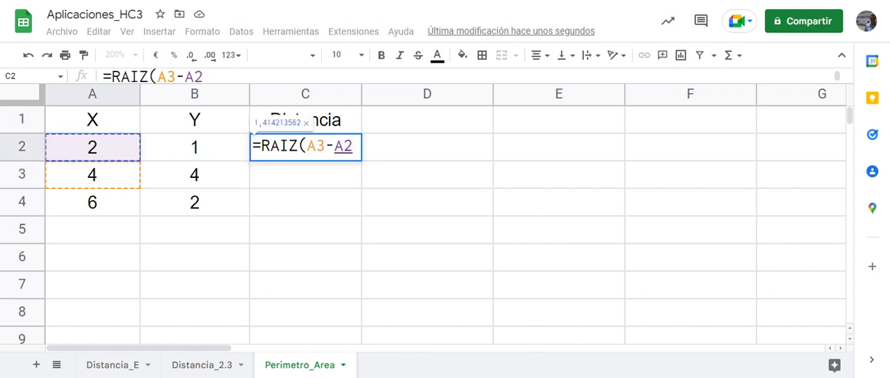
text())
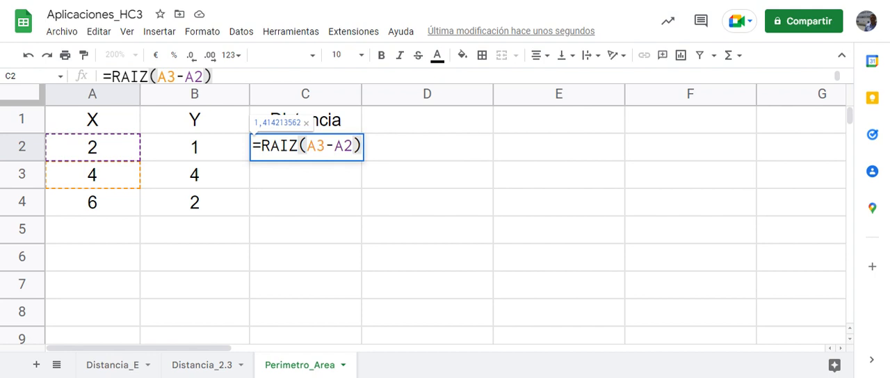
text(^2)
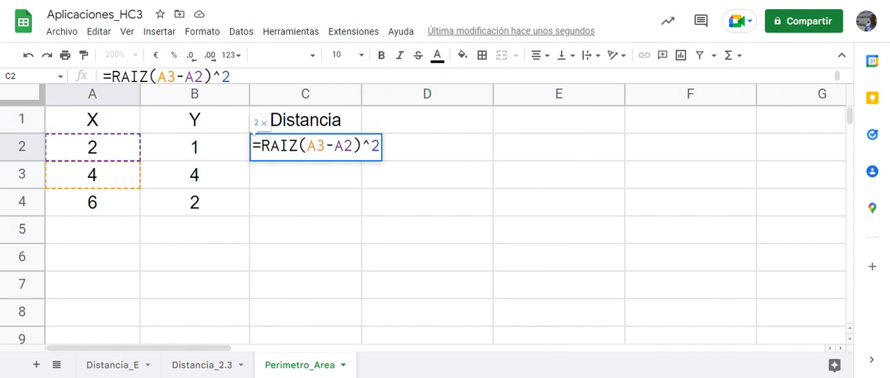
click(308, 146)
text(()
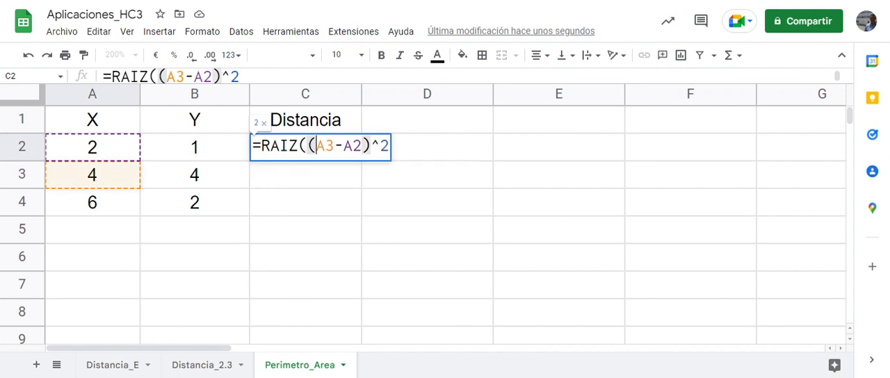
click(390, 146)
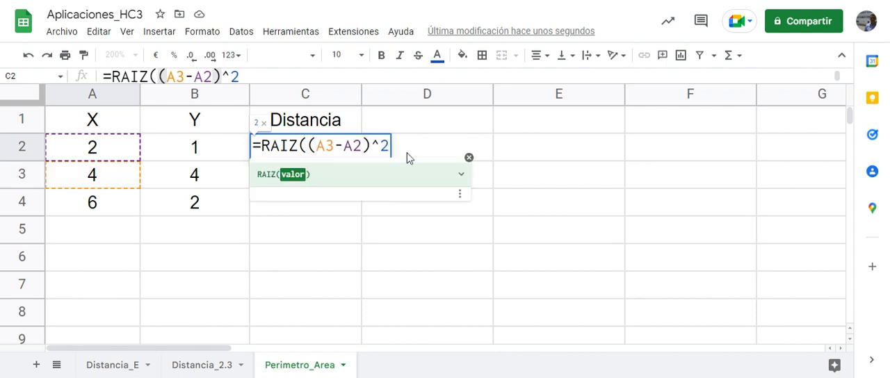
Complete C2 as =RAIZ((A3-A2)^2+(B3-B2)^2) by adding the squared Y difference, and accept the suggested autofill for C3 and C4
text(+()
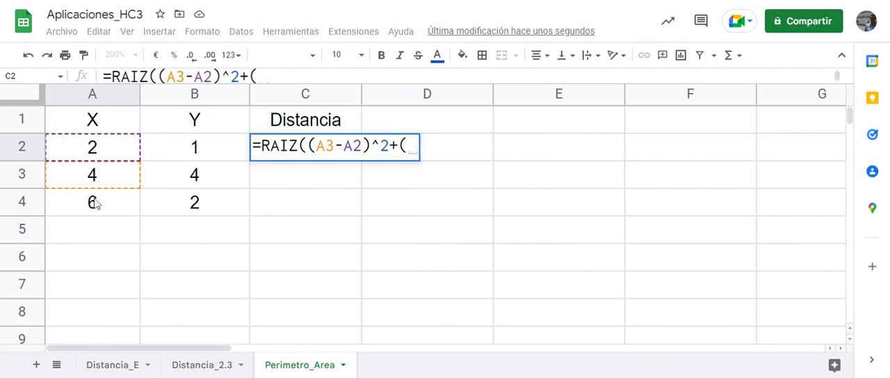
click(195, 175)
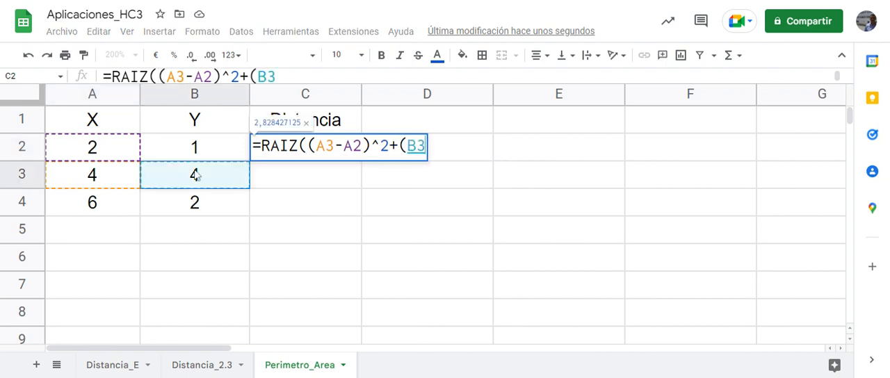
text(-)
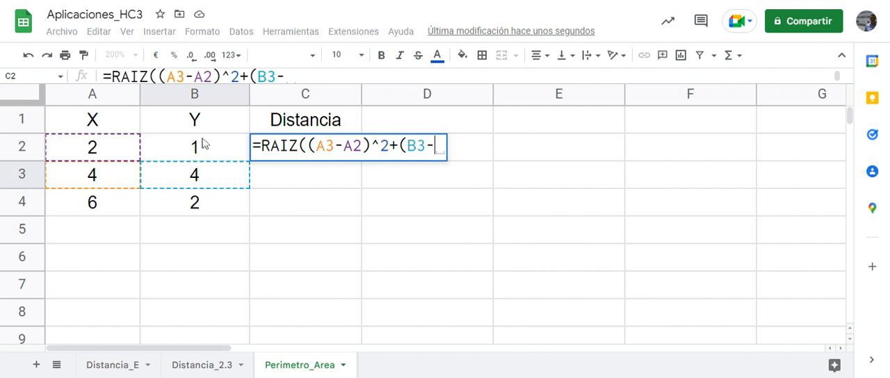
click(203, 143)
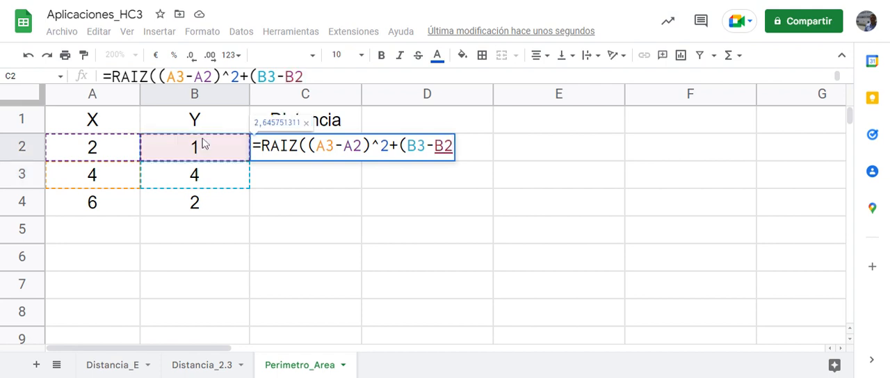
text())
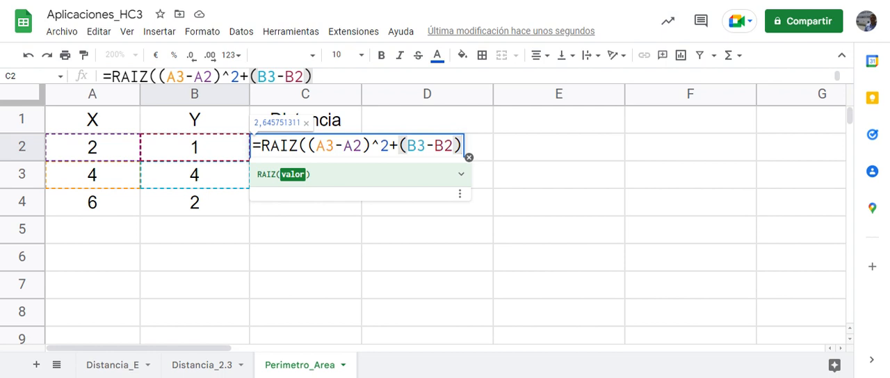
text(^2)
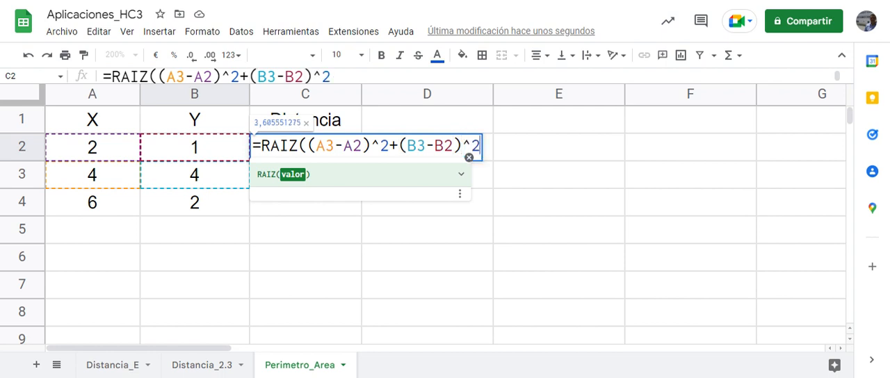
text())
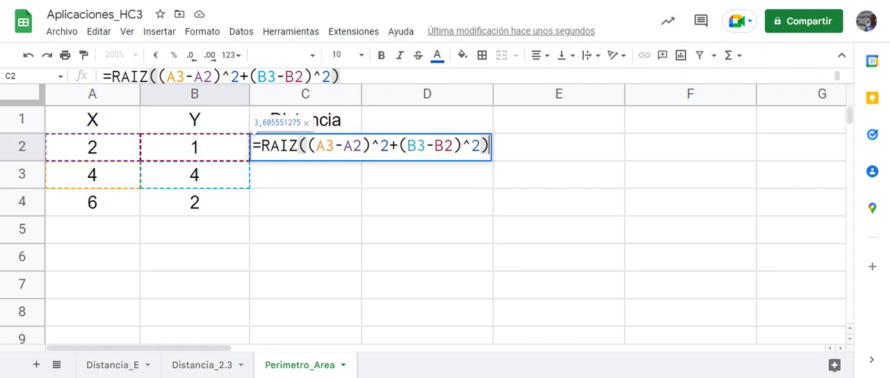
key(Return)
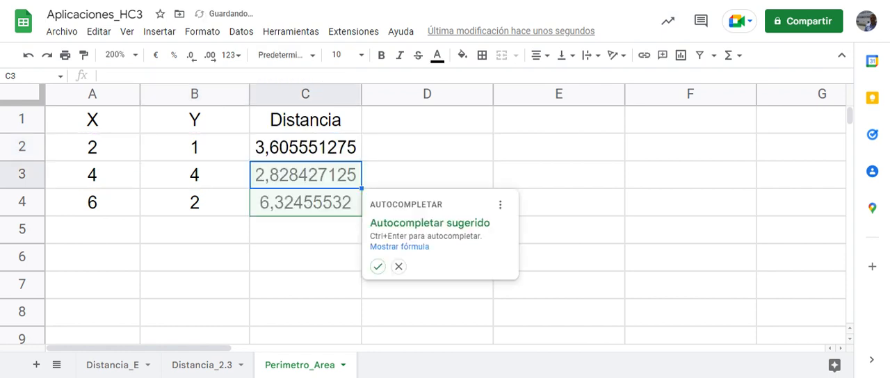
click(377, 266)
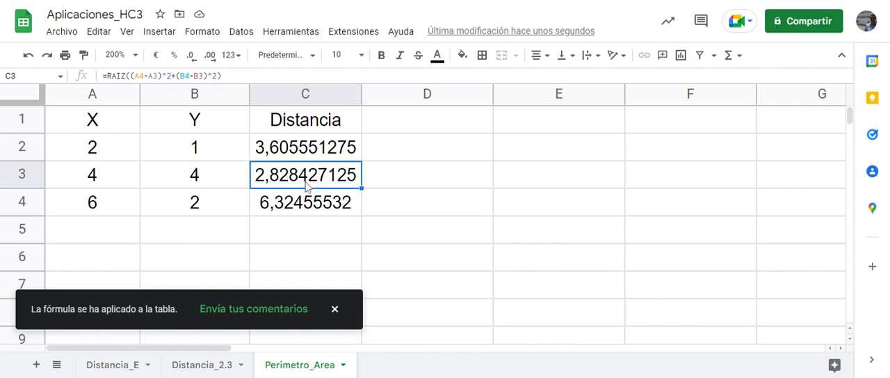
Insert a line chart of the X and Y data in A1:B4 and close the chart editor
click(105, 230)
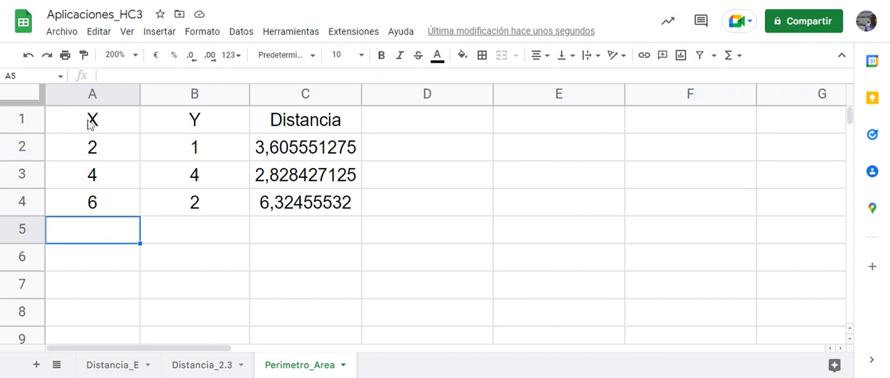
drag(90, 124, 172, 205)
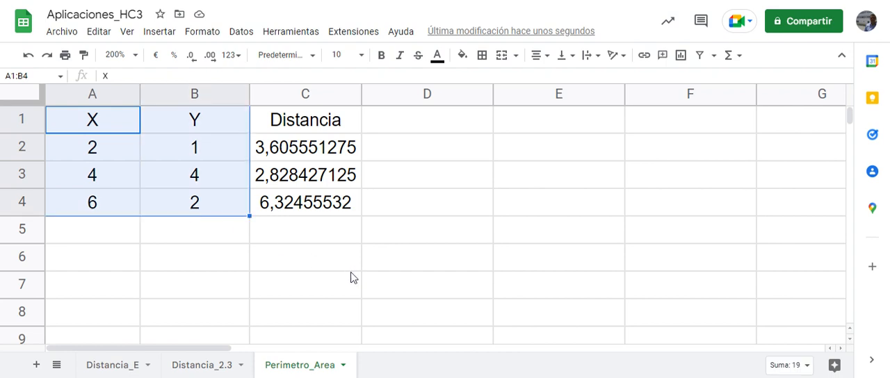
click(681, 57)
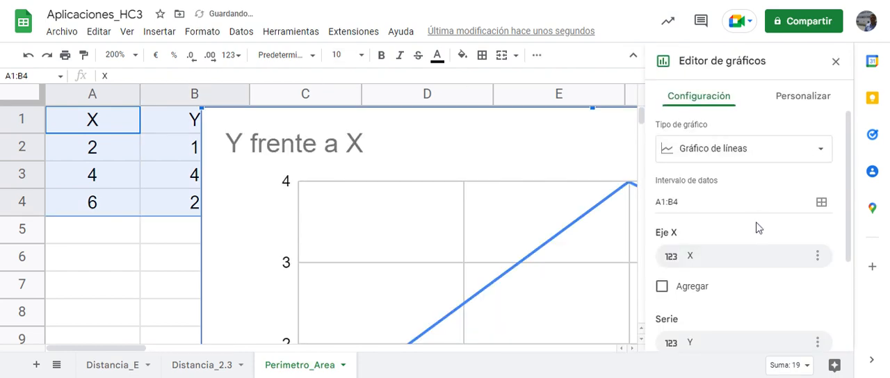
click(836, 61)
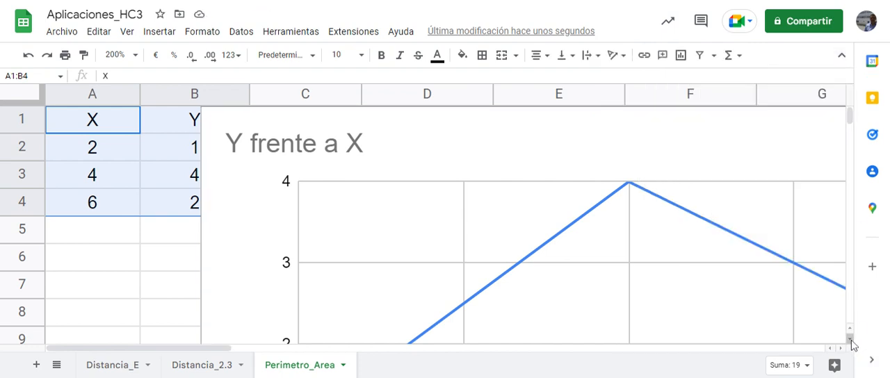
Shrink the chart from its lower corner so that it ends at about column E and row 10
scroll(848, 340, down, 5)
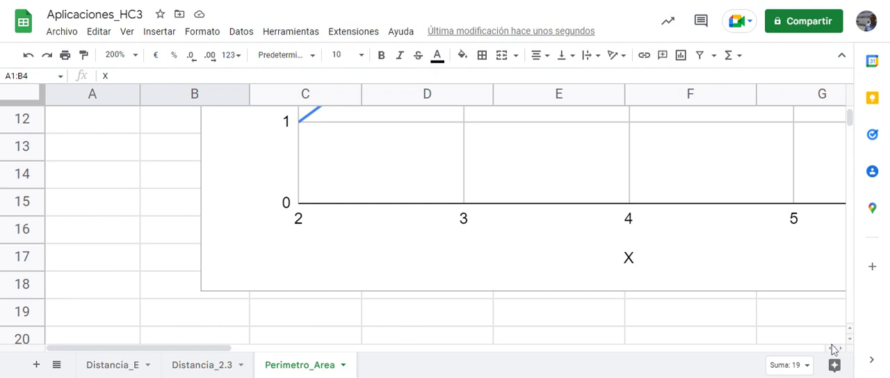
click(839, 348)
click(841, 348)
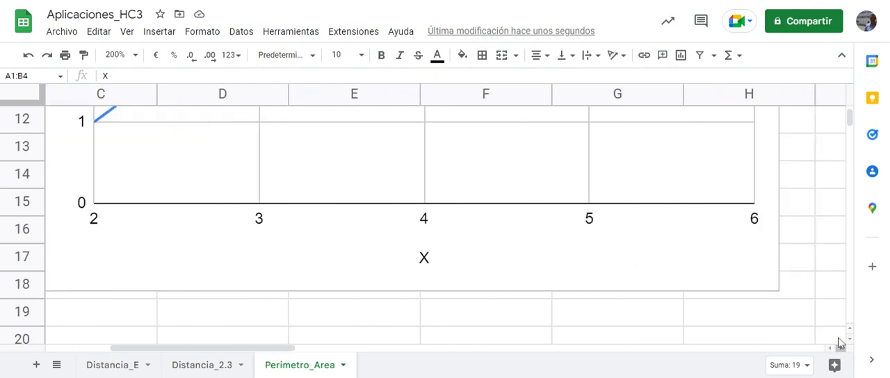
click(744, 243)
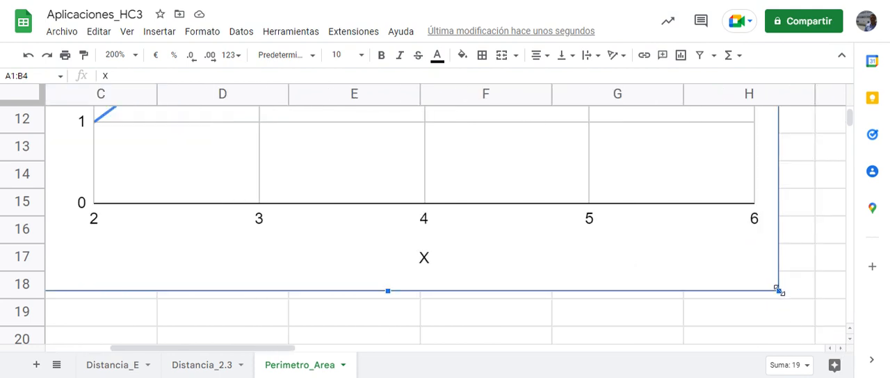
drag(778, 291, 414, 26)
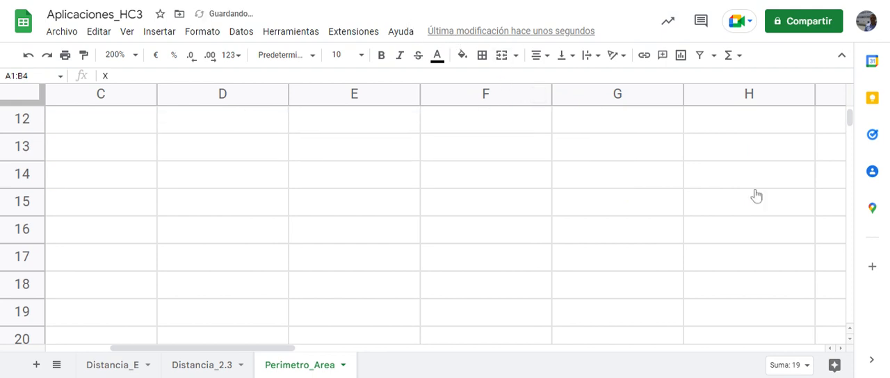
drag(850, 119, 850, 115)
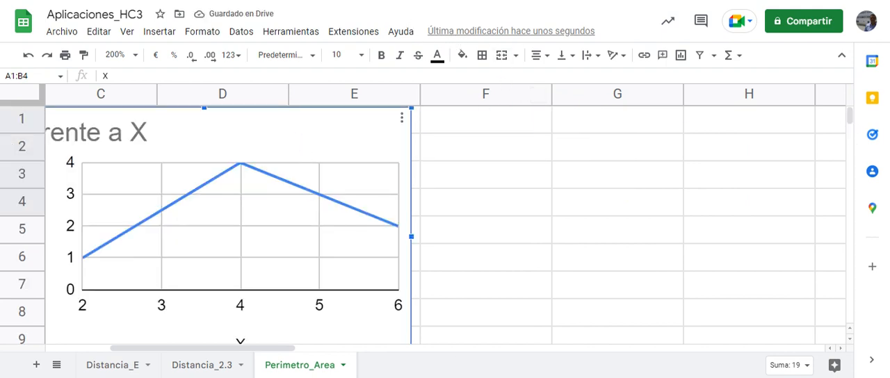
scroll(850, 341, down, 2)
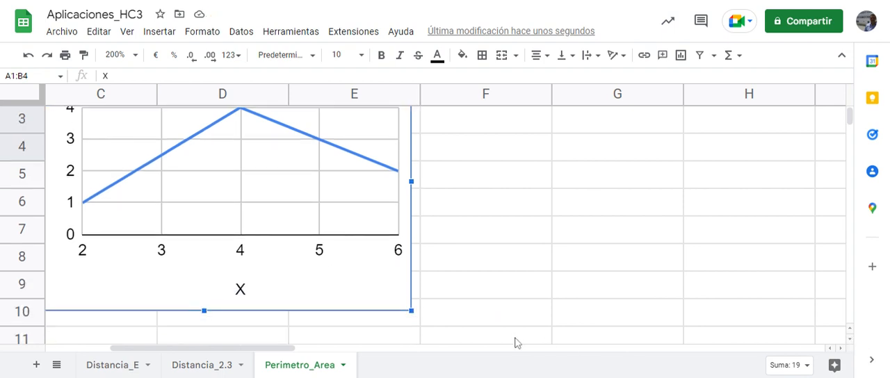
Shrink the chart to about eight rows high and move it beside the Distancia column, covering columns D to F
drag(412, 310, 340, 267)
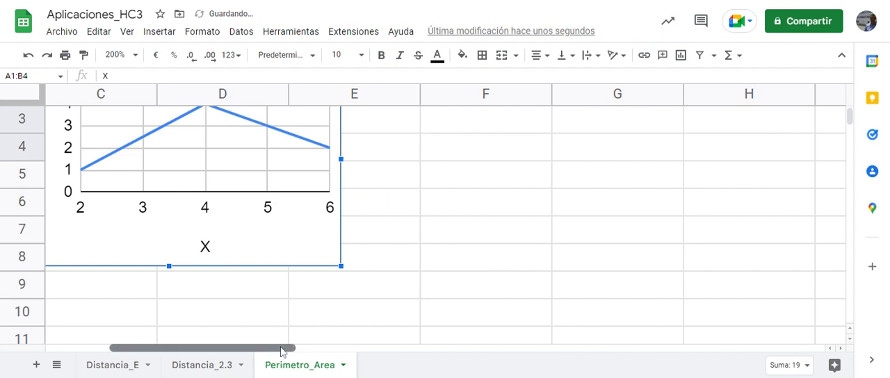
drag(281, 351, 129, 334)
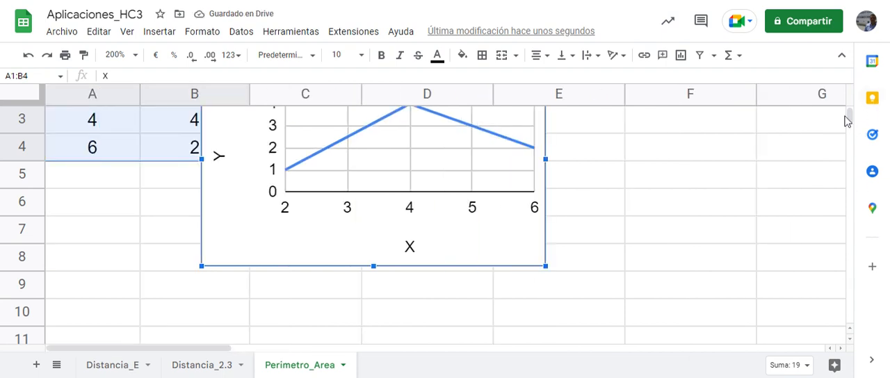
drag(849, 118, 850, 112)
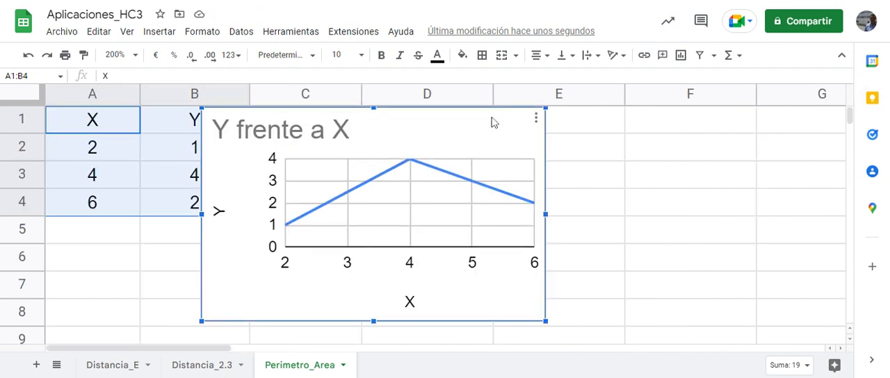
drag(491, 122, 665, 118)
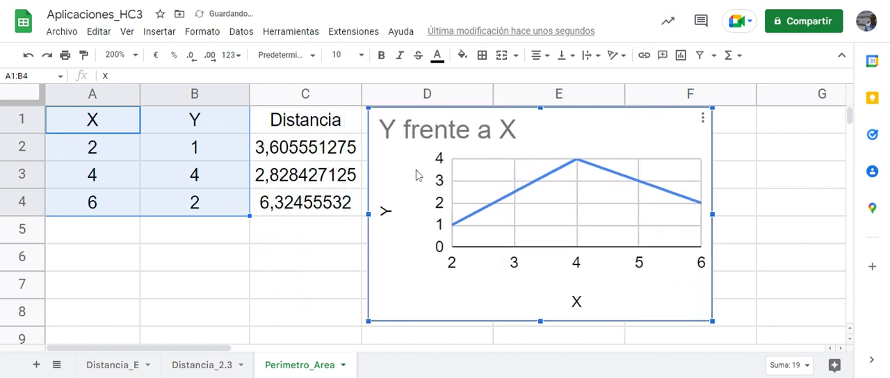
Close the triangle by repeating the first point in row 5, with 2 in A5 and 1 in B5
click(96, 230)
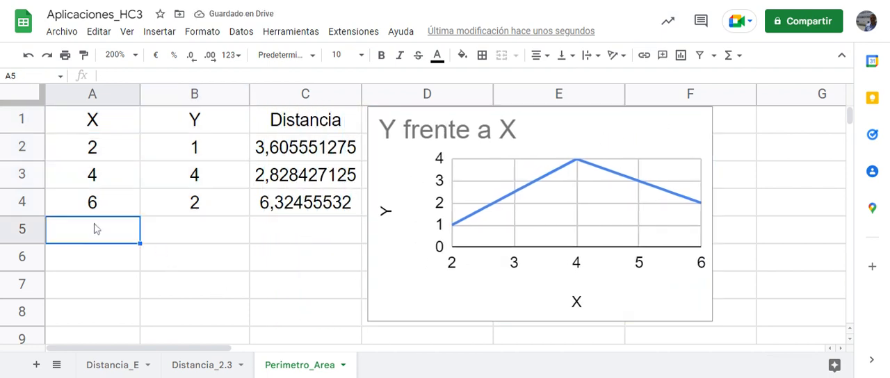
text(2)
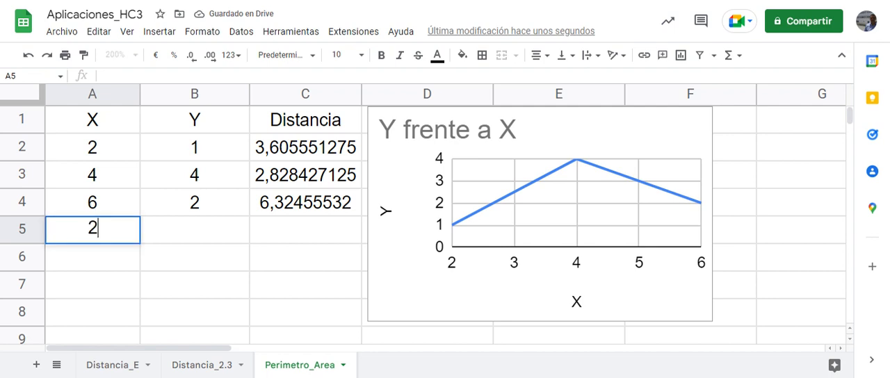
key(Tab)
text(1)
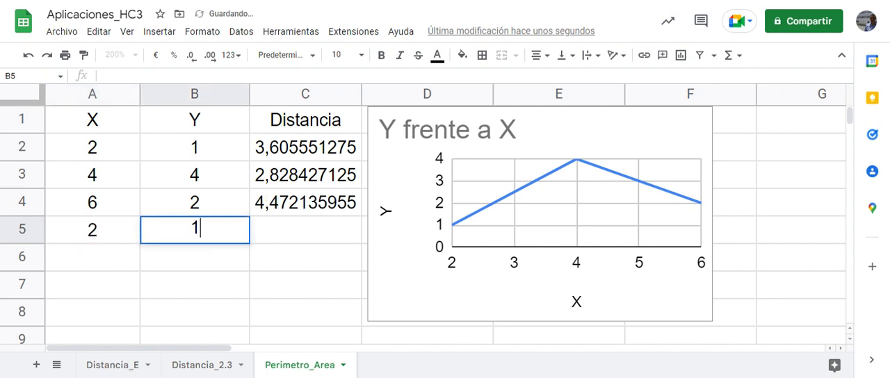
key(Return)
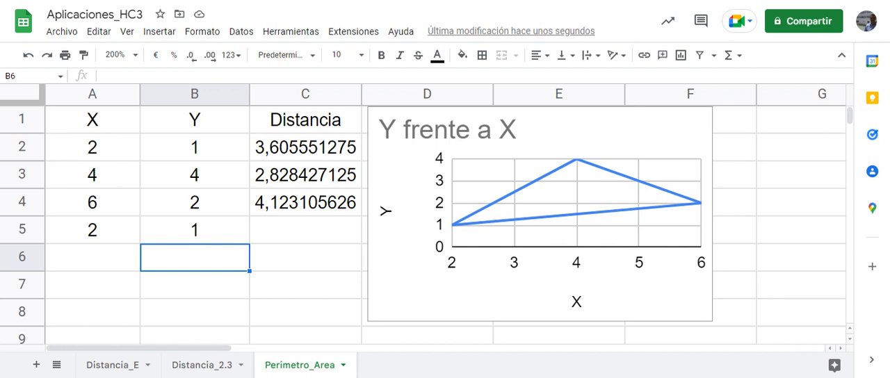
Label cell B6 "Perimetro:" and align it to the right
text(Per)
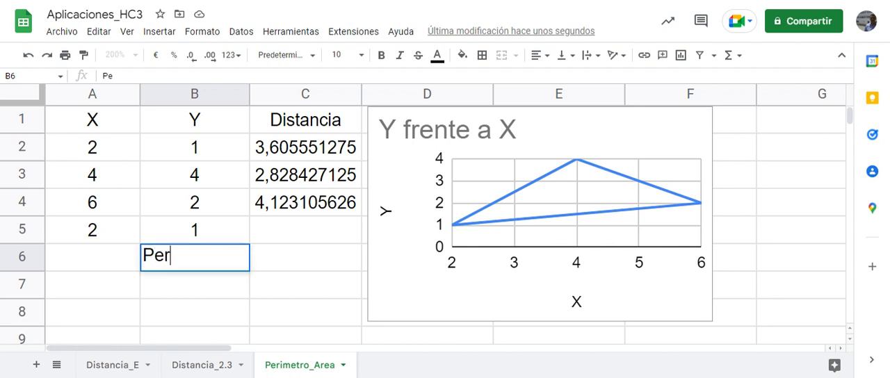
text(imetro)
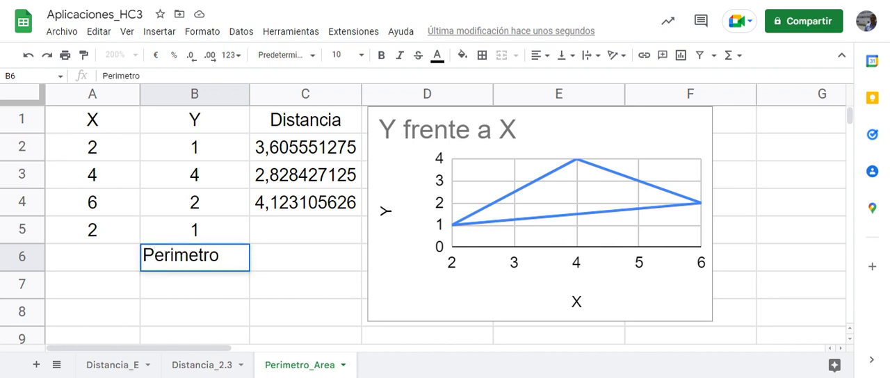
text(:)
click(548, 57)
click(569, 78)
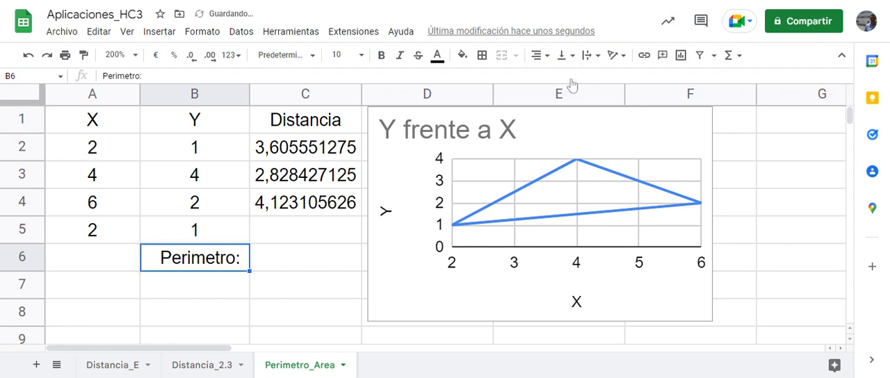
Calculate the perimeter in C6 with =SUMA(C2:C4), and select B7 for the next label
click(339, 258)
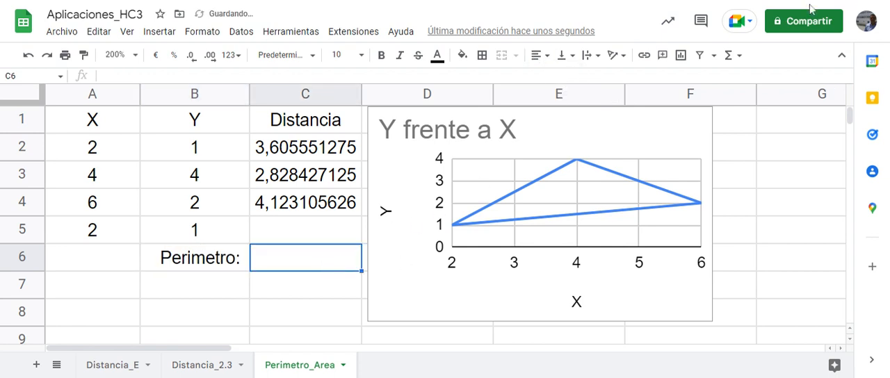
click(728, 56)
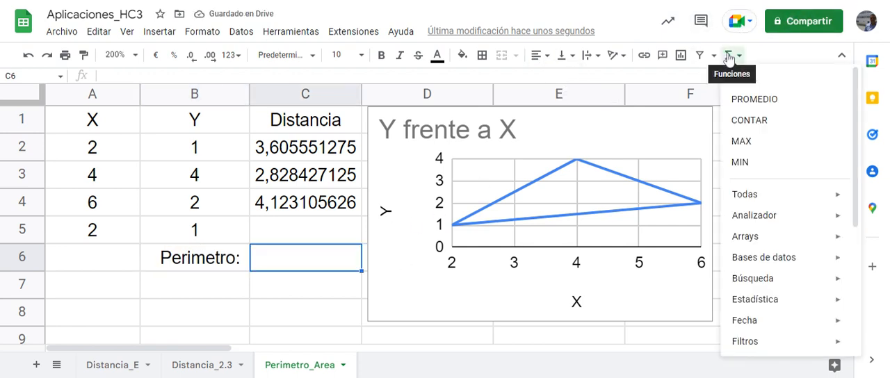
click(737, 79)
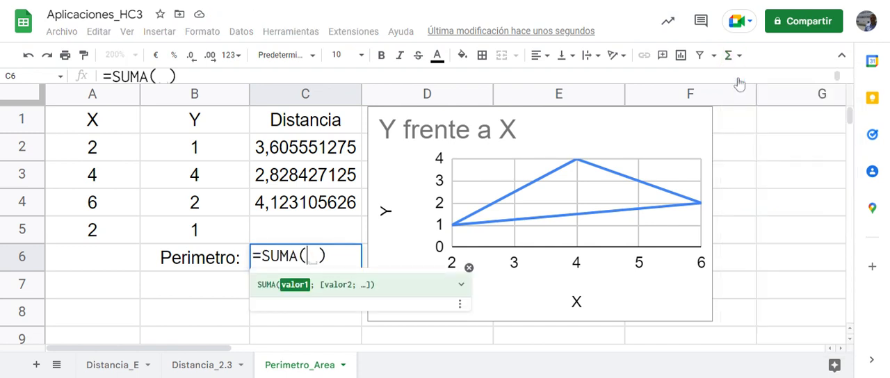
drag(307, 145, 311, 202)
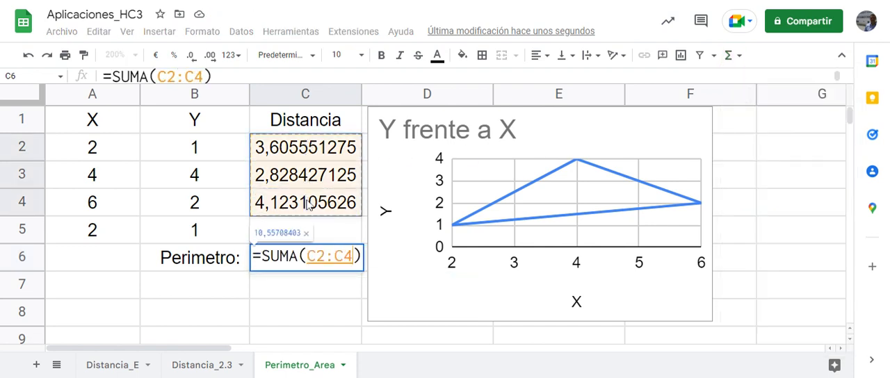
key(Return)
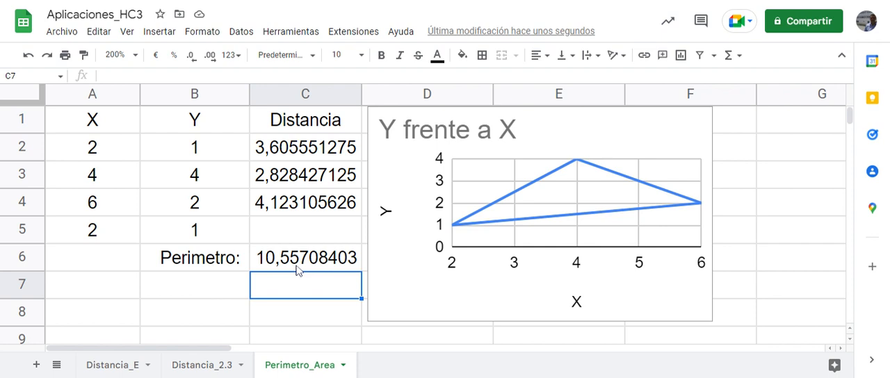
click(199, 286)
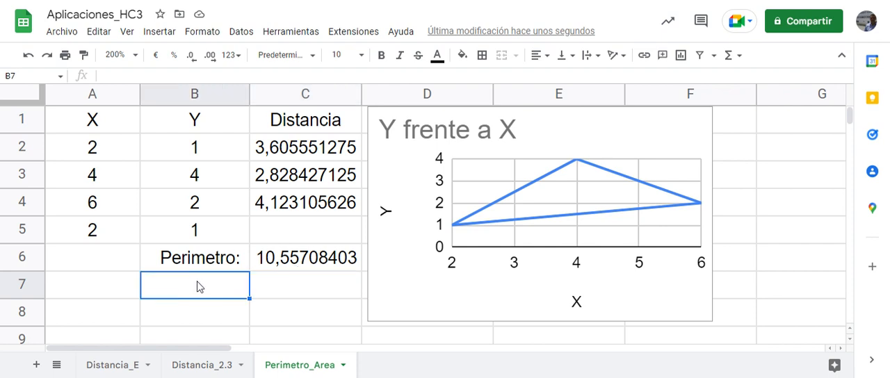
text(Semi)
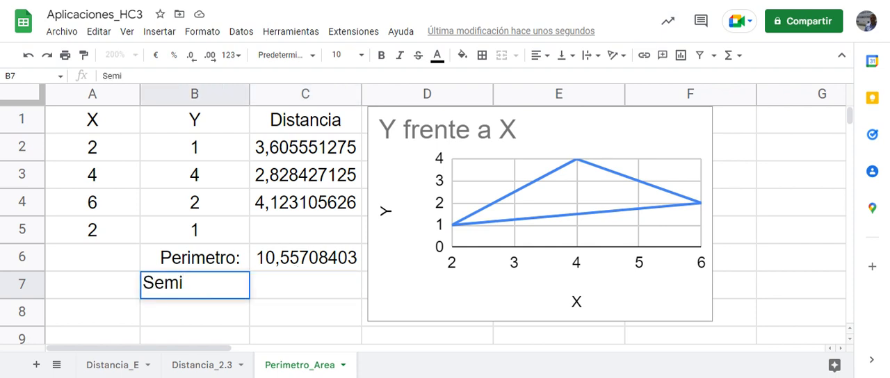
text(perim)
text(ro)
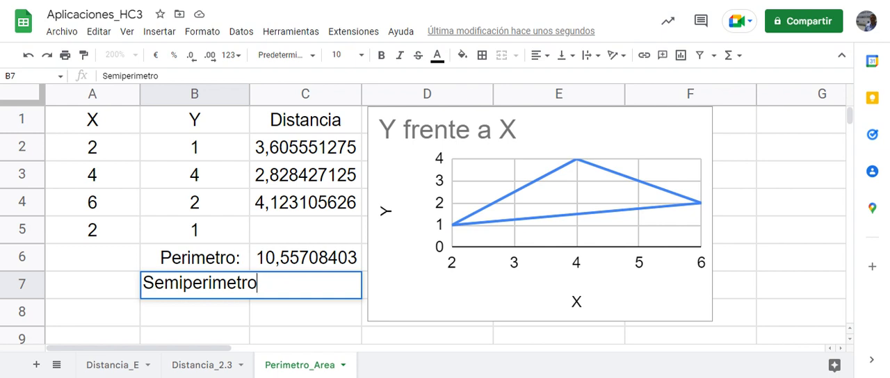
key(BackSpace)
key(BackSpace)
key(BackSpace)
key(BackSpace)
key(BackSpace)
key(BackSpace)
key(BackSpace)
key(BackSpace)
key(BackSpace)
key(BackSpace)
key(BackSpace)
key(BackSpace)
key(BackSpace)
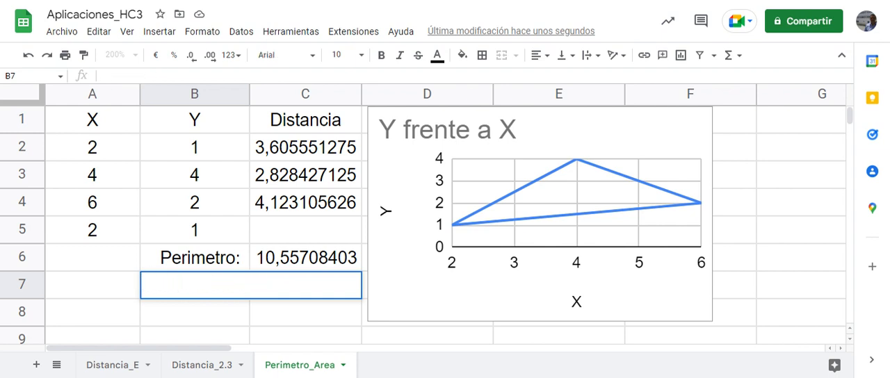
Label cell B7 "sP:" for the semiperimeter
text(sP:)
key(Return)
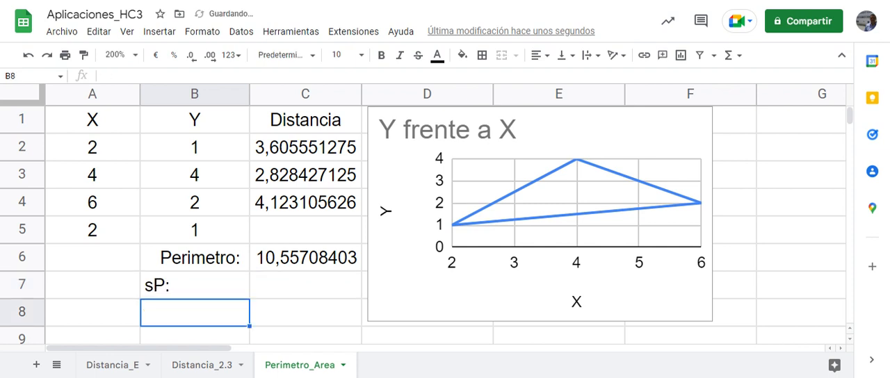
click(198, 283)
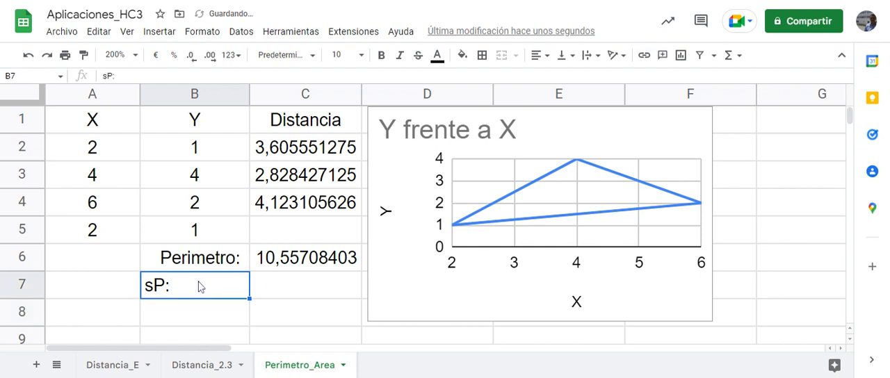
Calculate the semiperimeter in C7 as half the perimeter with =C6/2
click(274, 281)
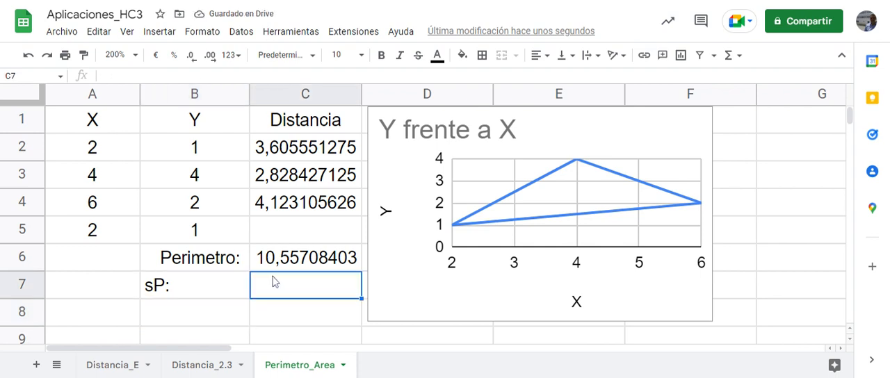
text(=)
click(291, 259)
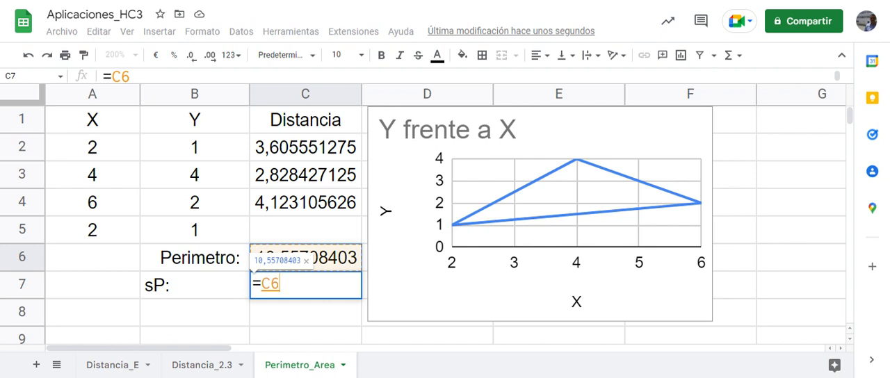
text(/2)
key(Return)
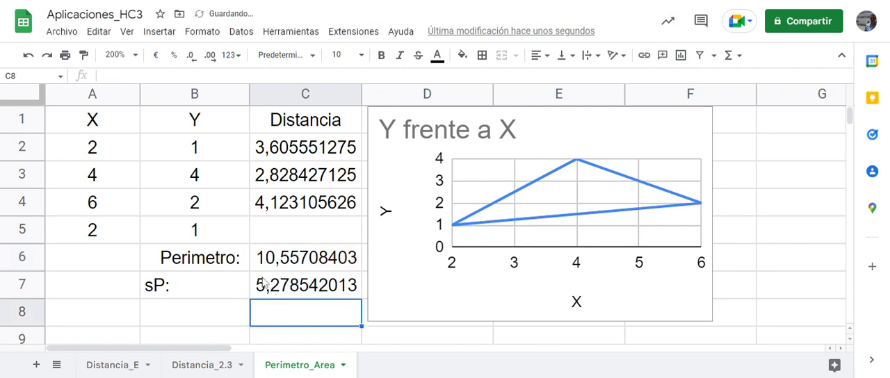
Copy the formatting of the Perimetro: label to B7 and B8, and label B8 "Area:"
click(221, 266)
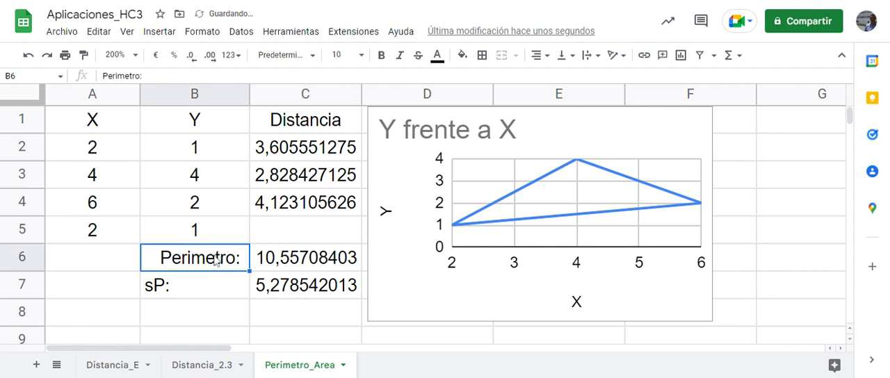
click(84, 55)
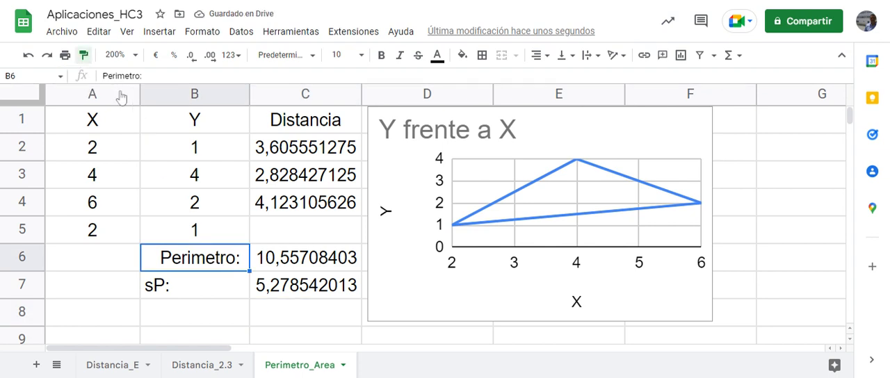
click(201, 289)
mouse_move(202, 289)
mouse_down()
mouse_move(200, 317)
mouse_move(217, 321)
mouse_up()
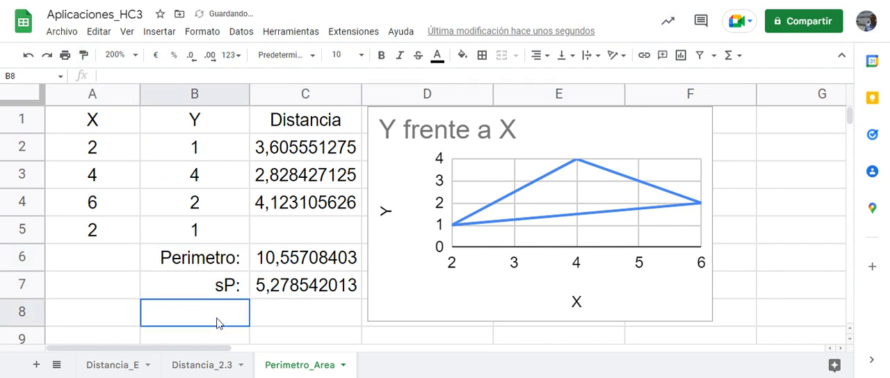
text(Area:)
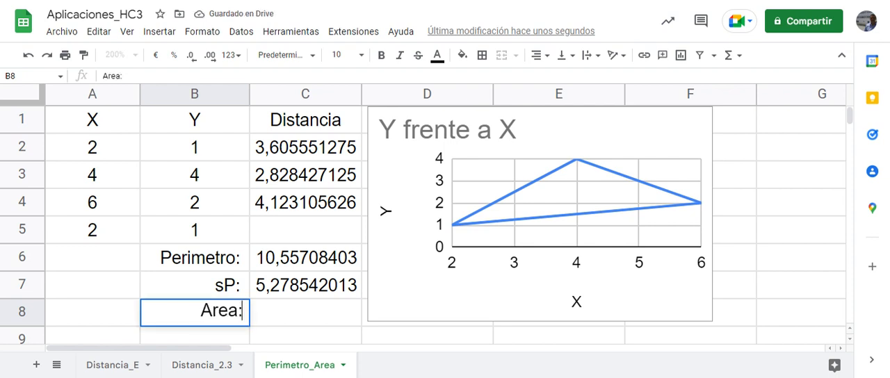
key(Tab)
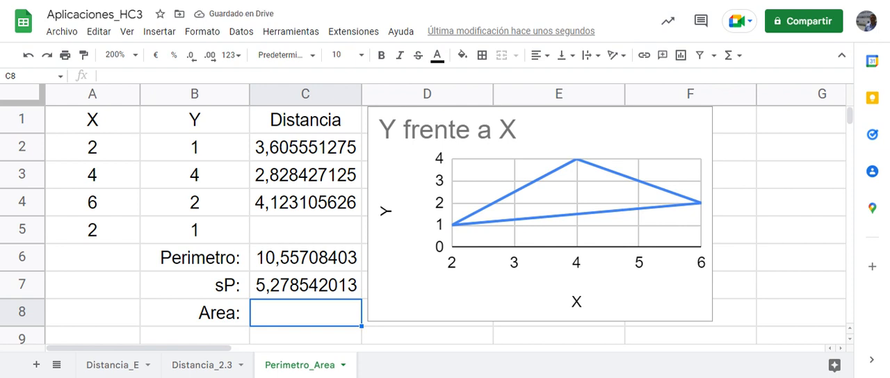
Begin the triangle's area formula in C8 with the square root of the semiperimeter times the first difference, =RAIZ(C7*(C7-C2)
text(=r)
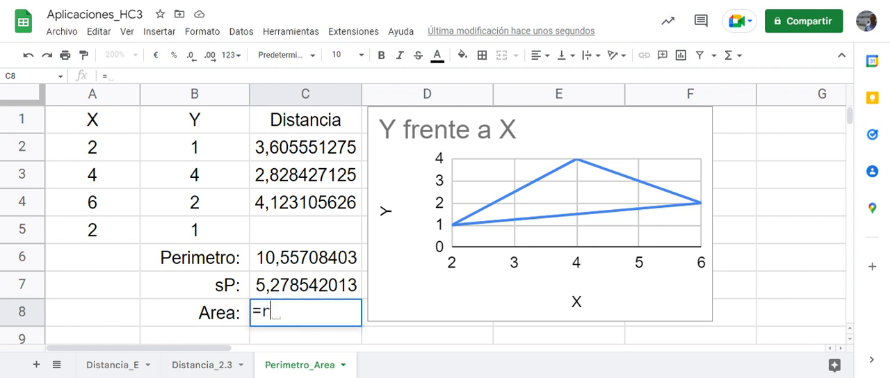
text(ai)
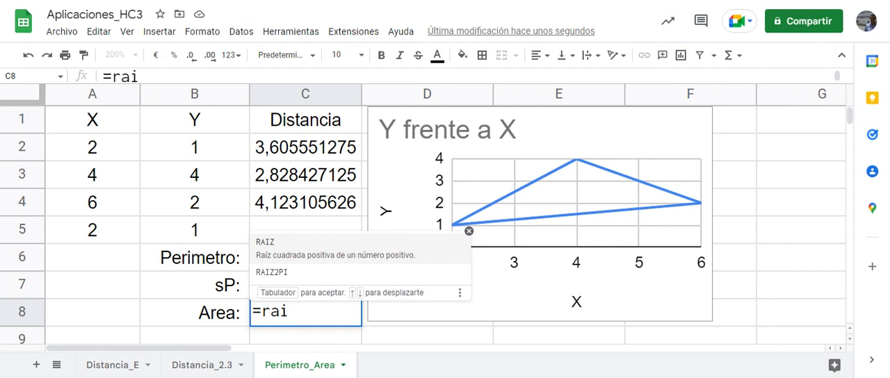
key(Tab)
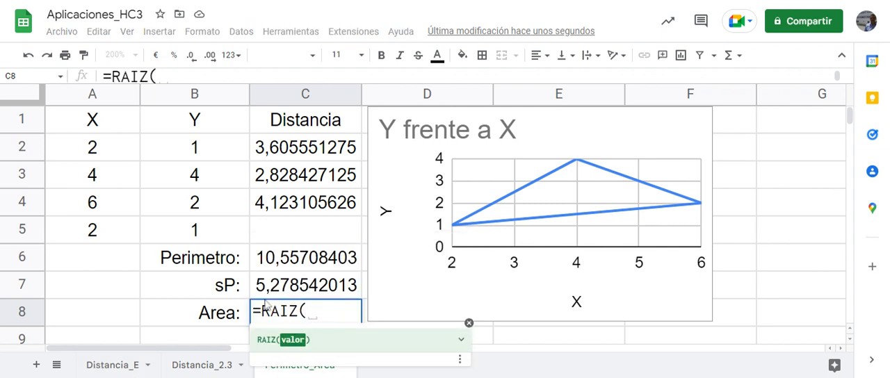
key(Up)
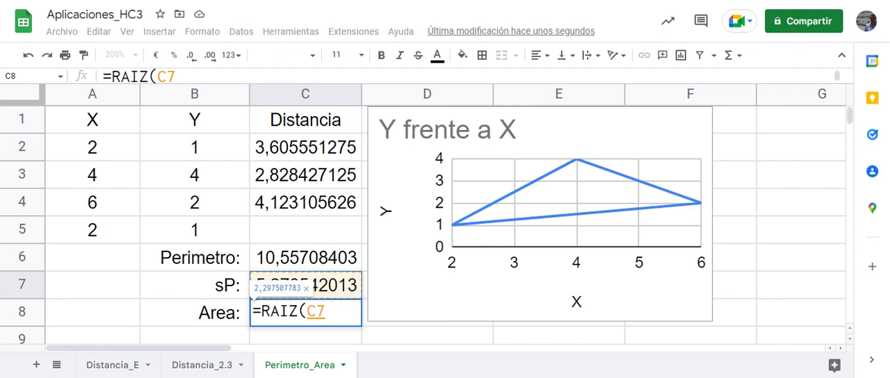
text(*)
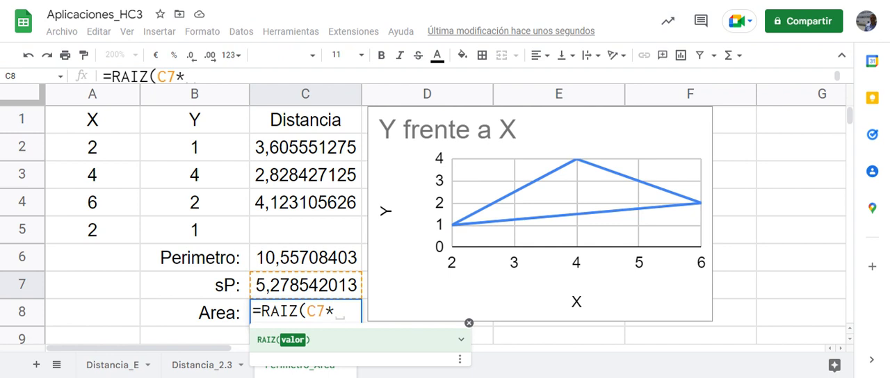
text(()
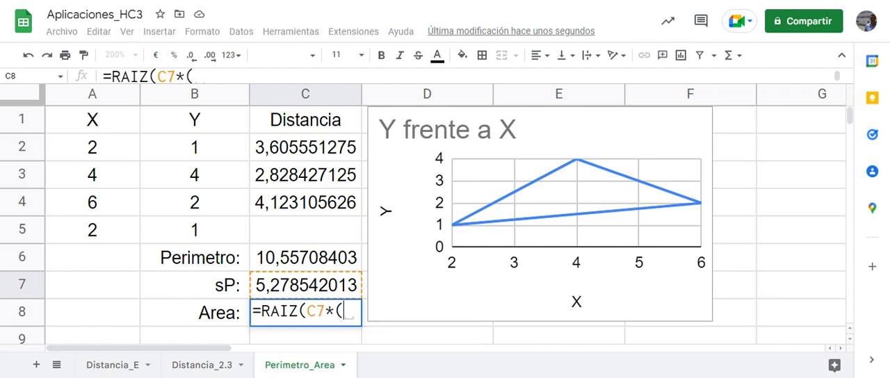
text(C7)
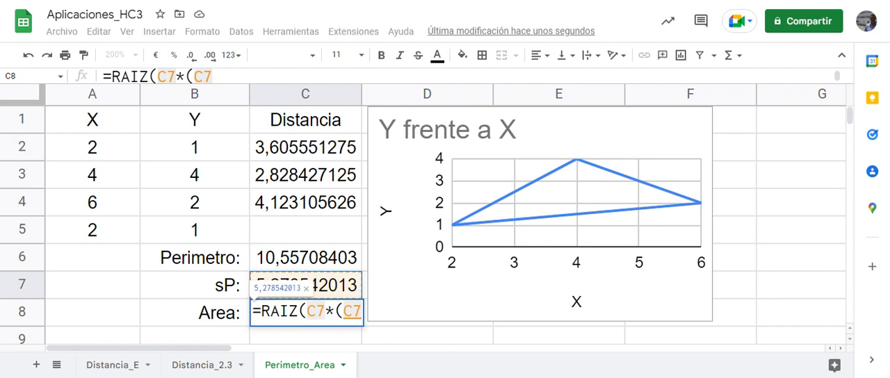
text(-)
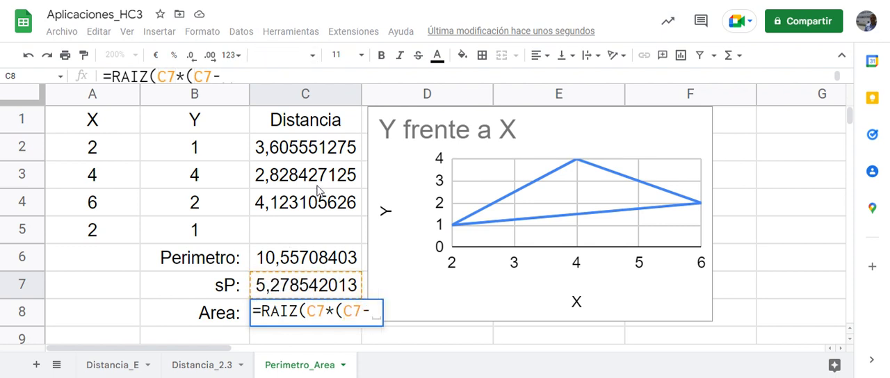
click(306, 156)
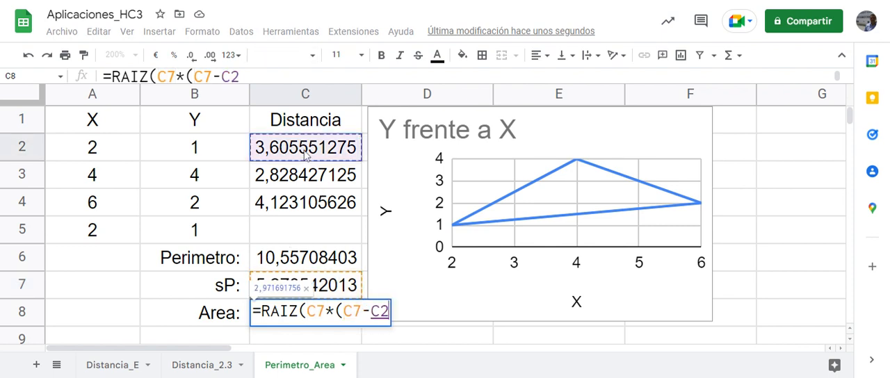
text())
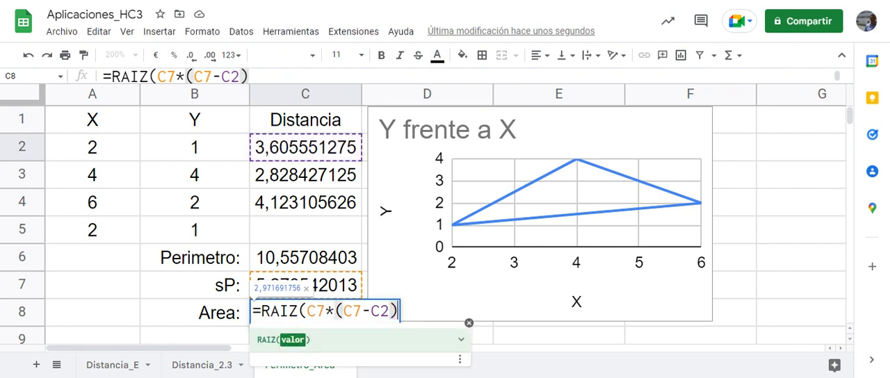
text(*)
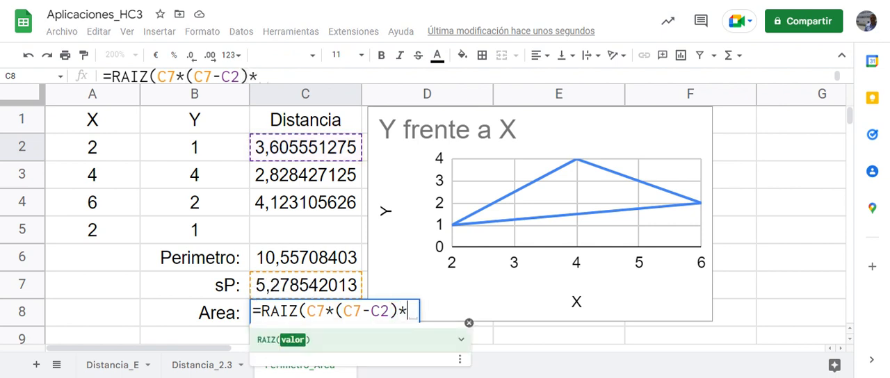
text(()
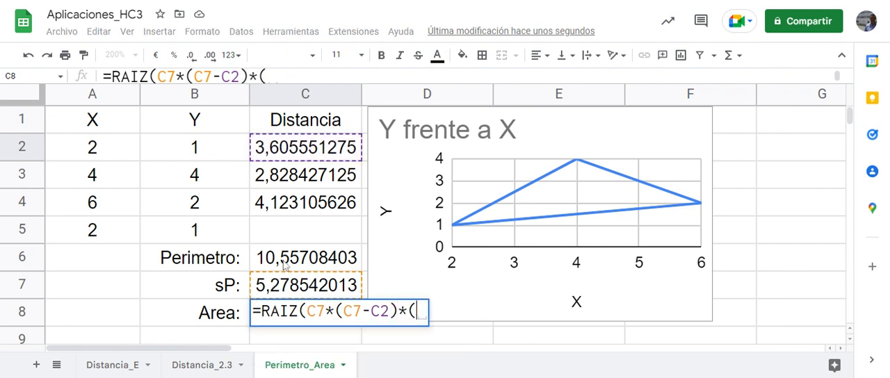
Extend the area formula in C8 with the second side's factor, *(C7-C3)
click(292, 285)
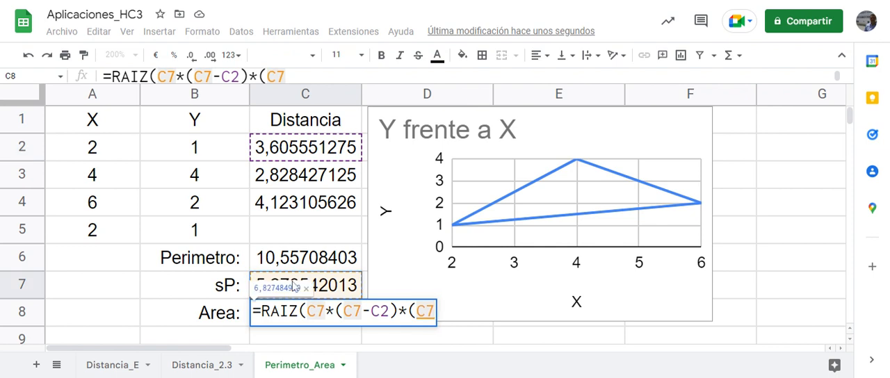
text(-)
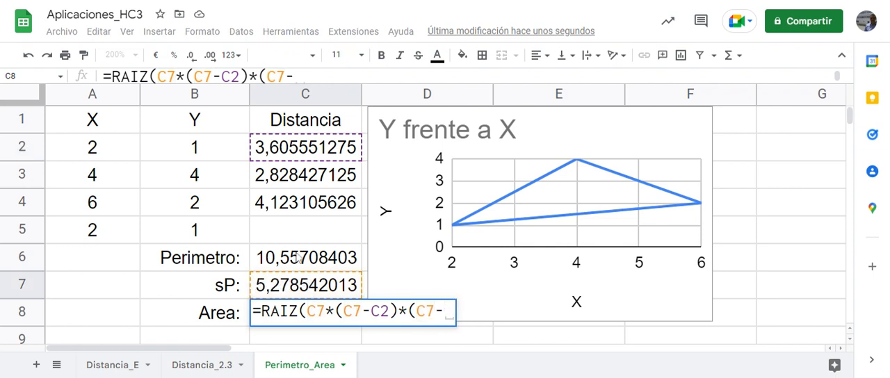
click(308, 177)
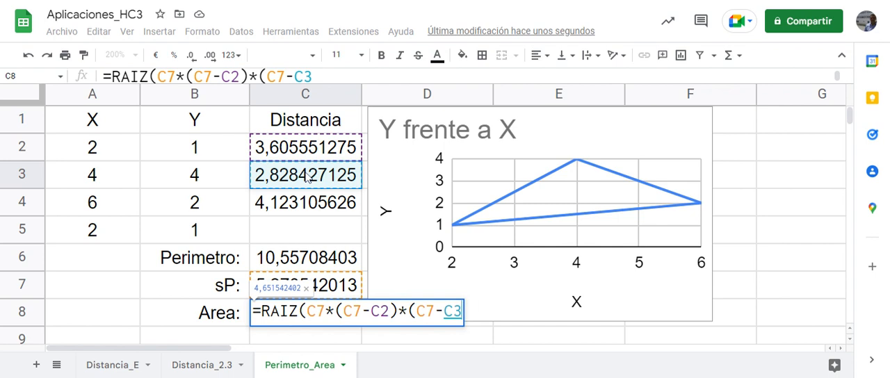
text())
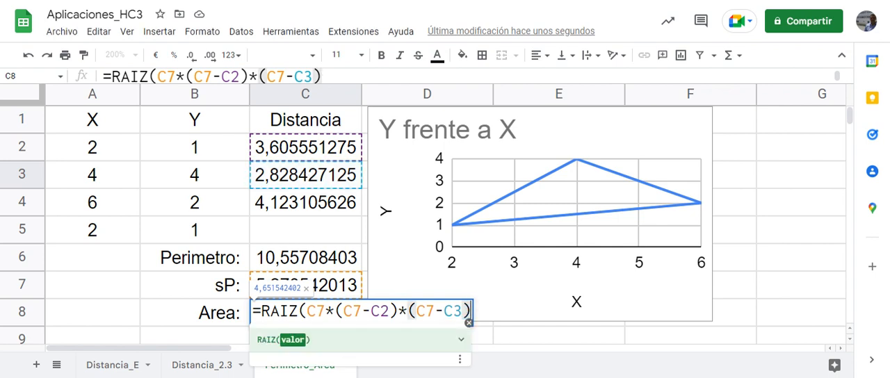
text(*)
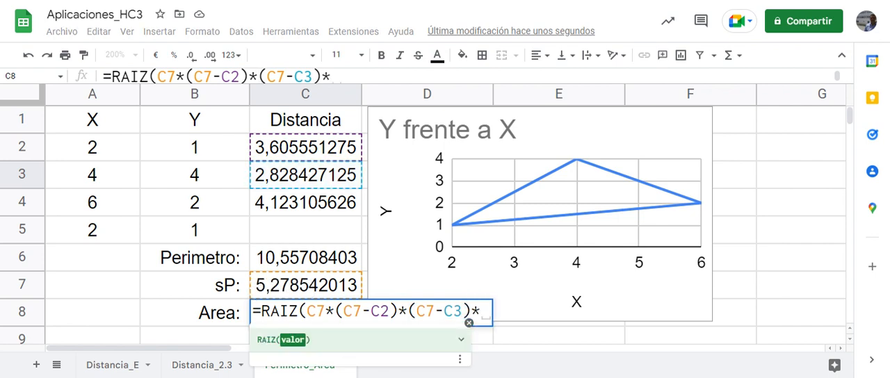
text(()
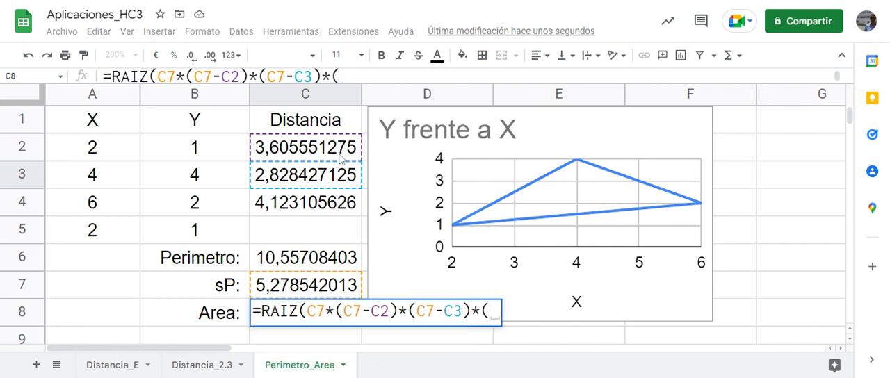
Add the third side's factor *(C7-C4) and complete the C8 formula as =RAIZ(C7*(C7-C2)*(C7-C3)*(C7-C4))
click(301, 291)
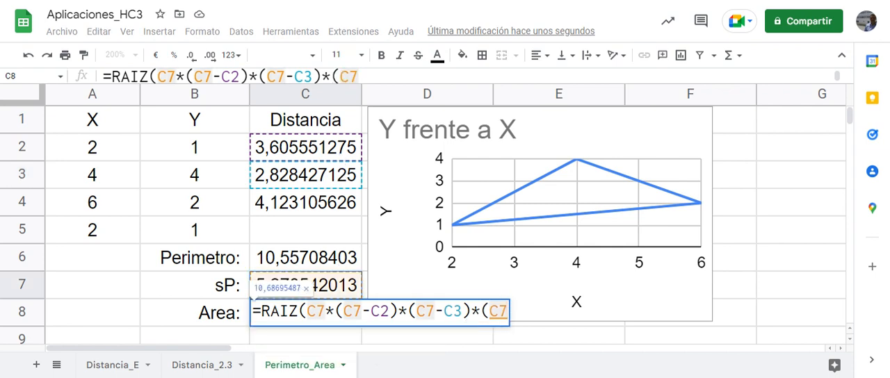
text(-)
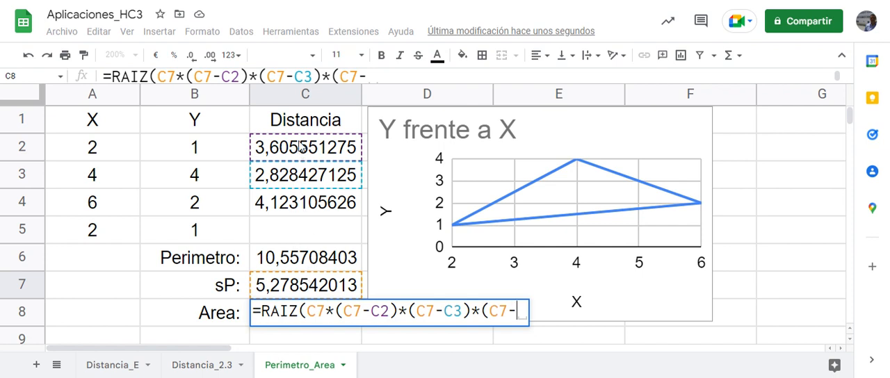
click(295, 212)
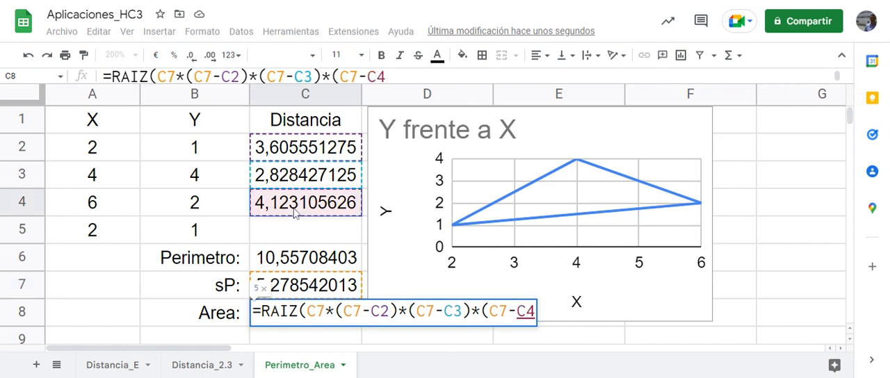
text())
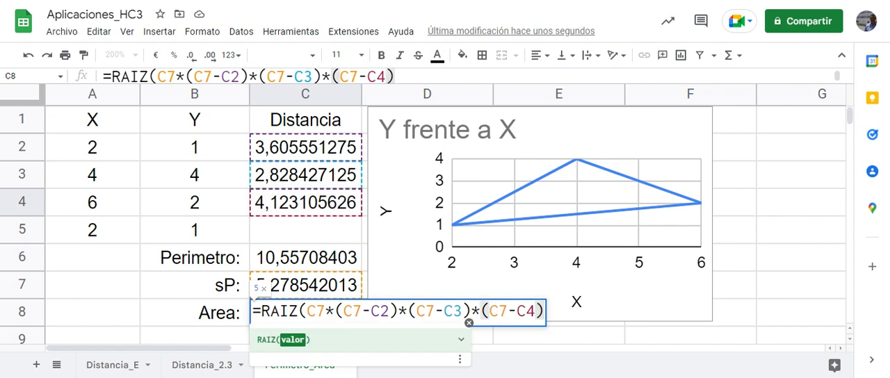
text())
key(Return)
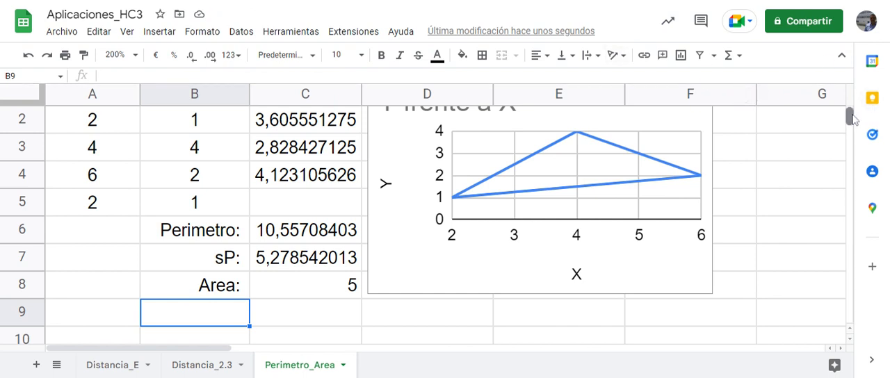
scroll(853, 119, up, 1)
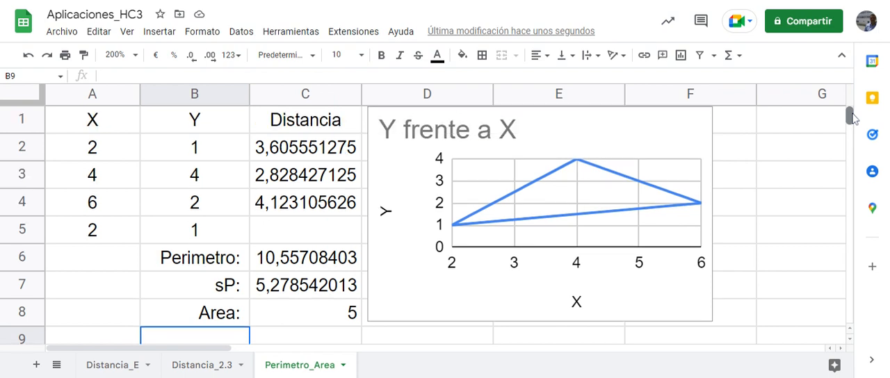
click(789, 209)
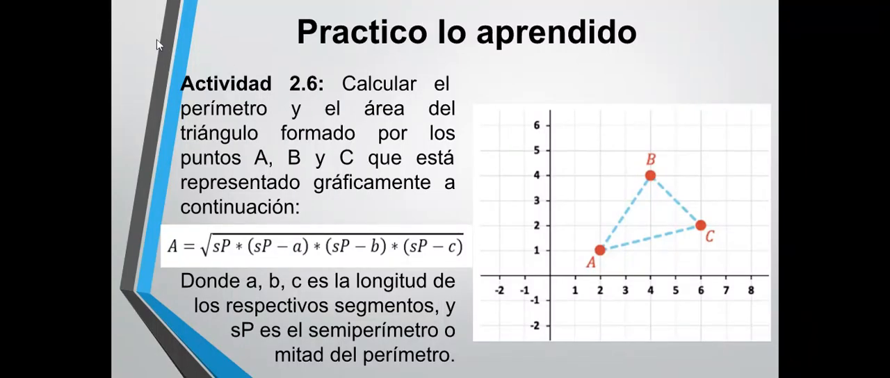
key(Left)
key(Left)
key(Left)
key(Left)
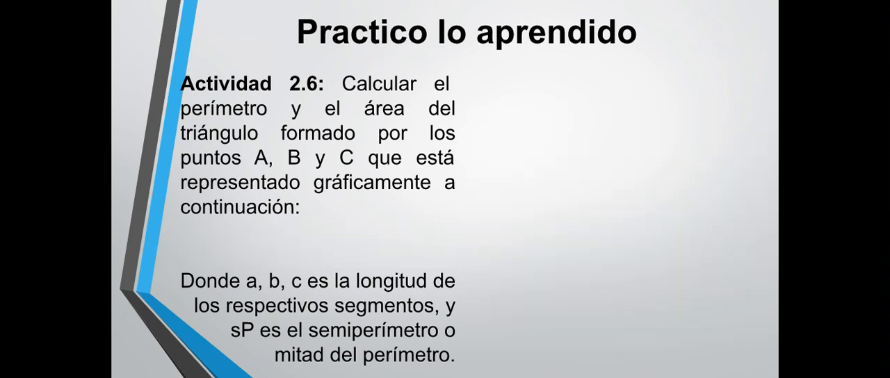
key(Left)
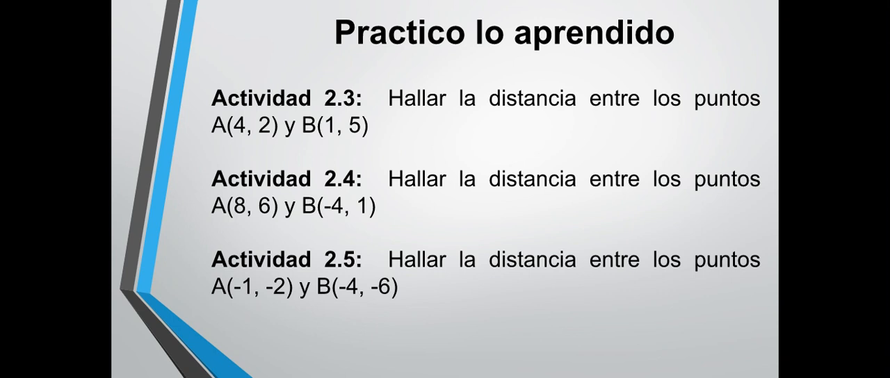
key(Right)
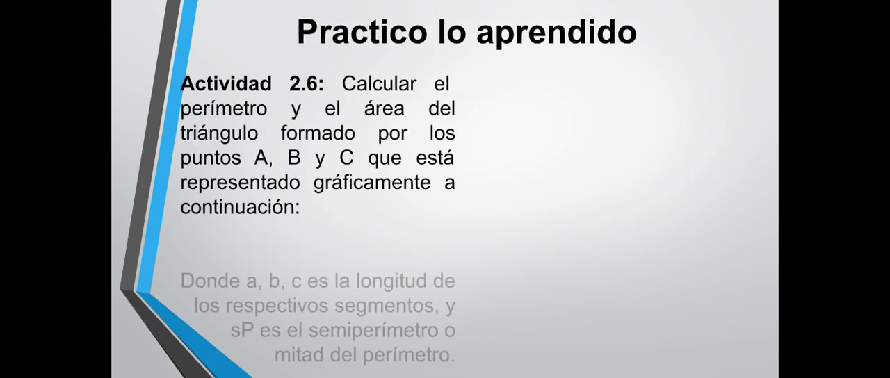